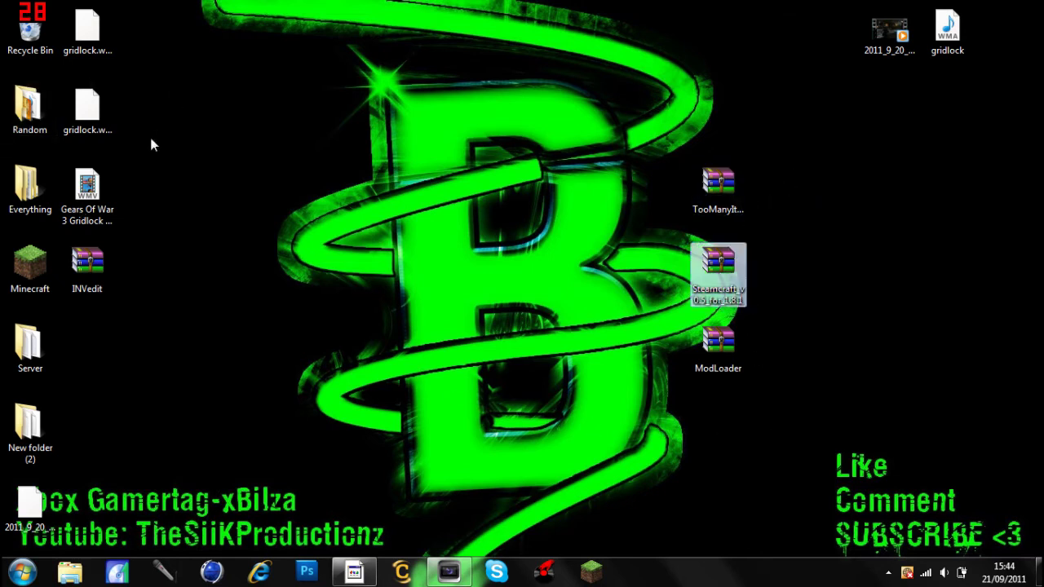
Select the Steamcraft and ModLoader archives among the three mod archives on the desktop
{"action": "mouse_move", "coordinate": [496, 76]}
{"action": "left_mouse_down"}
{"action": "mouse_move", "coordinate": [764, 412]}
{"action": "mouse_move", "coordinate": [768, 379]}
{"action": "left_mouse_up"}
{"action": "mouse_move", "coordinate": [668, 113]}
{"action": "left_mouse_down"}
{"action": "mouse_move", "coordinate": [796, 402]}
{"action": "mouse_move", "coordinate": [716, 209]}
{"action": "mouse_move", "coordinate": [766, 409]}
{"action": "mouse_move", "coordinate": [784, 411]}
{"action": "left_mouse_up"}
{"action": "mouse_move", "coordinate": [784, 411]}
{"action": "left_mouse_down"}
{"action": "mouse_move", "coordinate": [690, 240]}
{"action": "mouse_move", "coordinate": [631, 52]}
{"action": "mouse_move", "coordinate": [792, 441]}
{"action": "left_mouse_up"}
{"action": "left_click", "coordinate": [792, 441]}
{"action": "mouse_move", "coordinate": [635, 238]}
{"action": "left_mouse_down"}
{"action": "mouse_move", "coordinate": [777, 363]}
{"action": "mouse_move", "coordinate": [744, 421]}
{"action": "left_mouse_up"}
Clear the desktop selection and launch Minecraft, allowing it past the security warning
{"action": "mouse_move", "coordinate": [564, 245]}
{"action": "left_mouse_down"}
{"action": "mouse_move", "coordinate": [887, 428]}
{"action": "mouse_move", "coordinate": [889, 477]}
{"action": "left_mouse_up"}
{"action": "left_click", "coordinate": [646, 325]}
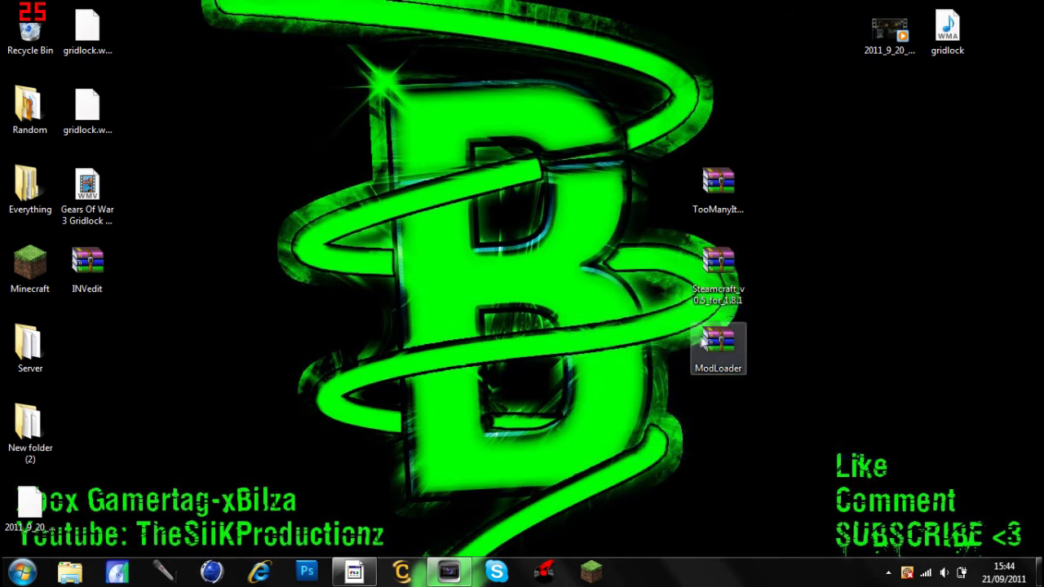
{"action": "mouse_move", "coordinate": [795, 410]}
{"action": "left_mouse_down"}
{"action": "mouse_move", "coordinate": [692, 319]}
{"action": "mouse_move", "coordinate": [676, 267]}
{"action": "mouse_move", "coordinate": [718, 350]}
{"action": "mouse_move", "coordinate": [798, 444]}
{"action": "left_mouse_up"}
{"action": "left_click", "coordinate": [798, 444]}
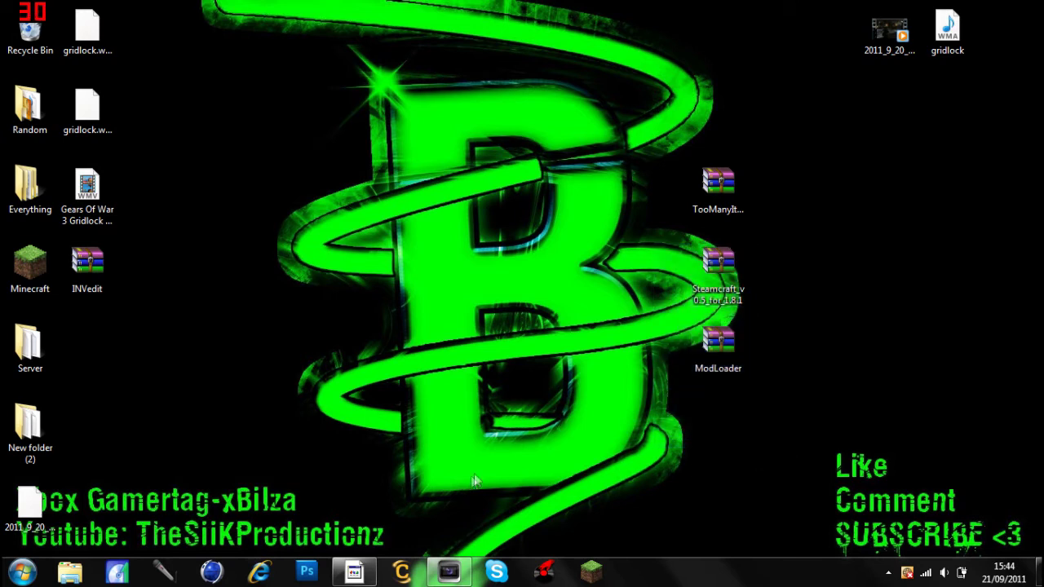
{"action": "left_click", "coordinate": [593, 574]}
{"action": "left_click", "coordinate": [586, 302]}
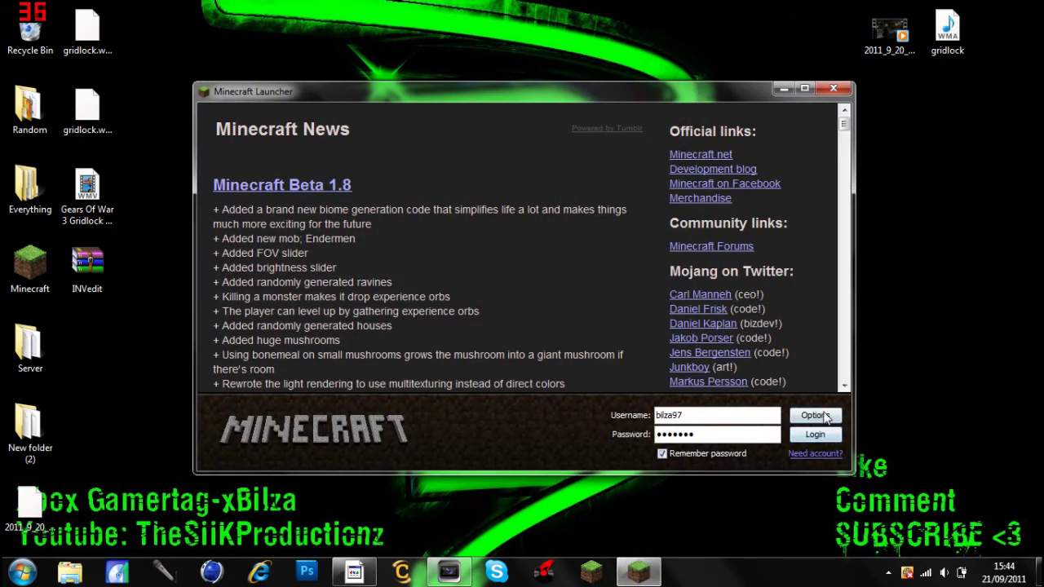
Force a full game update in the launcher options and log in to run Beta 1.8.1
{"action": "left_click", "coordinate": [816, 415]}
{"action": "left_click", "coordinate": [636, 276]}
{"action": "left_click", "coordinate": [623, 323]}
{"action": "left_click", "coordinate": [810, 438]}
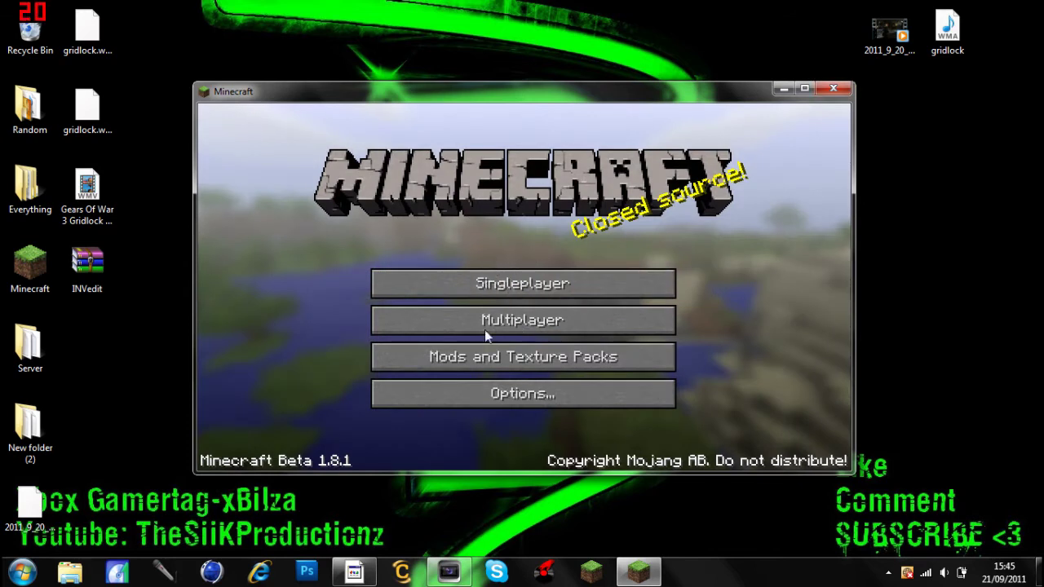
Close the Minecraft game and open the AppData Roaming folder via a %appdata% search
{"action": "left_click", "coordinate": [833, 88]}
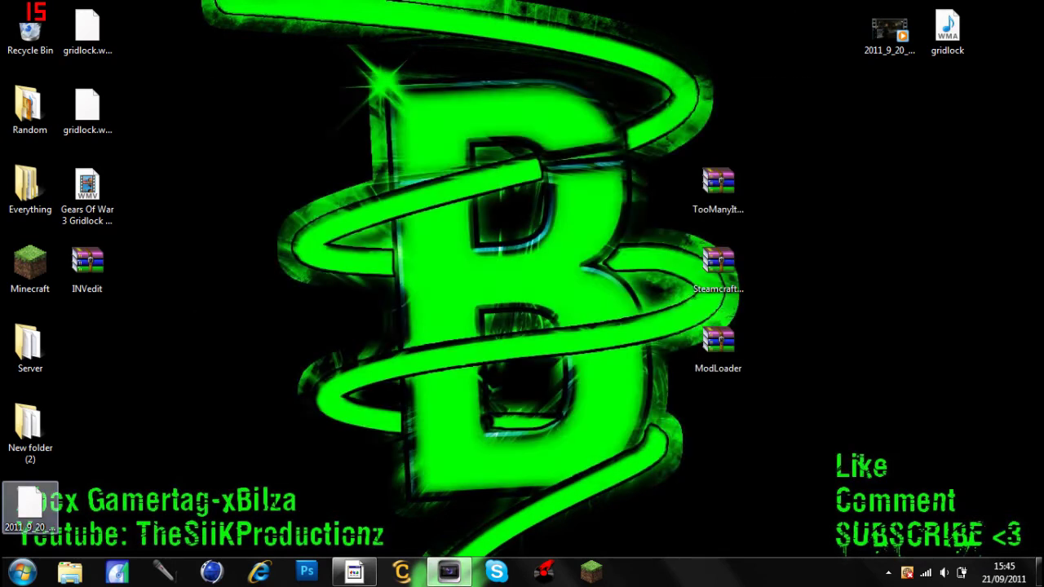
{"action": "left_click", "coordinate": [22, 572]}
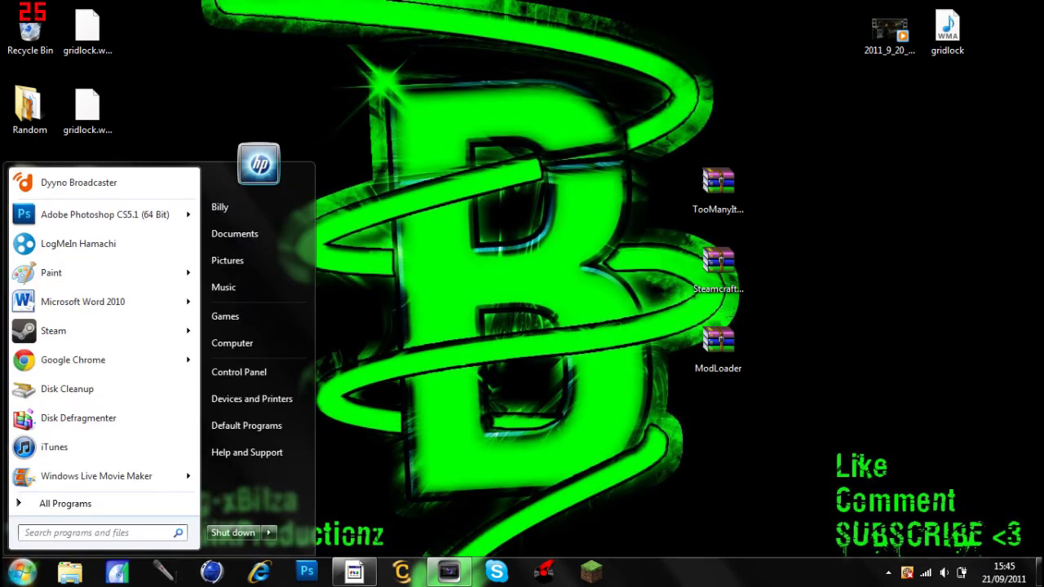
{"action": "type", "text": "%a"}
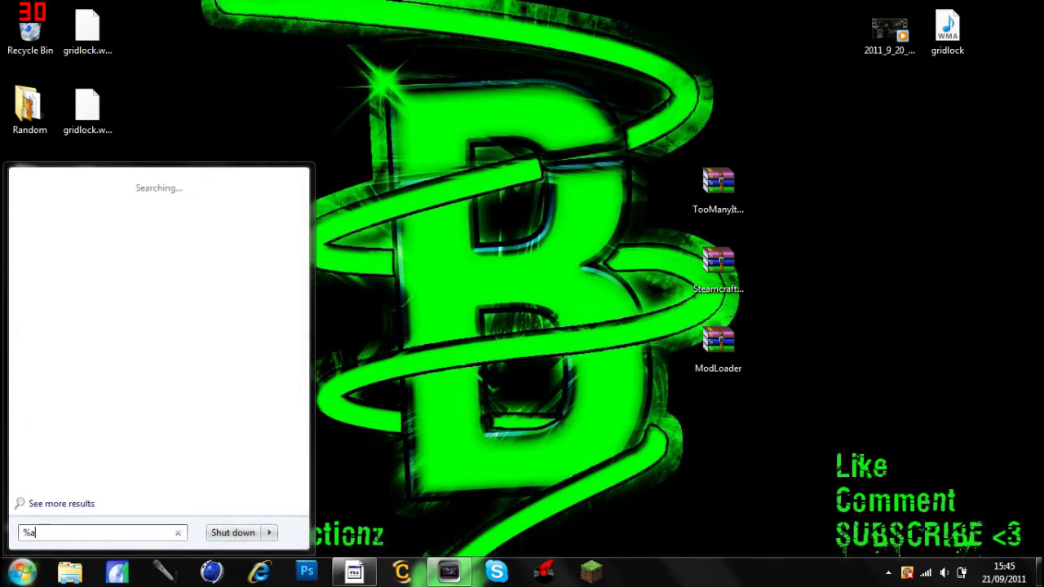
{"action": "type", "text": "p%"}
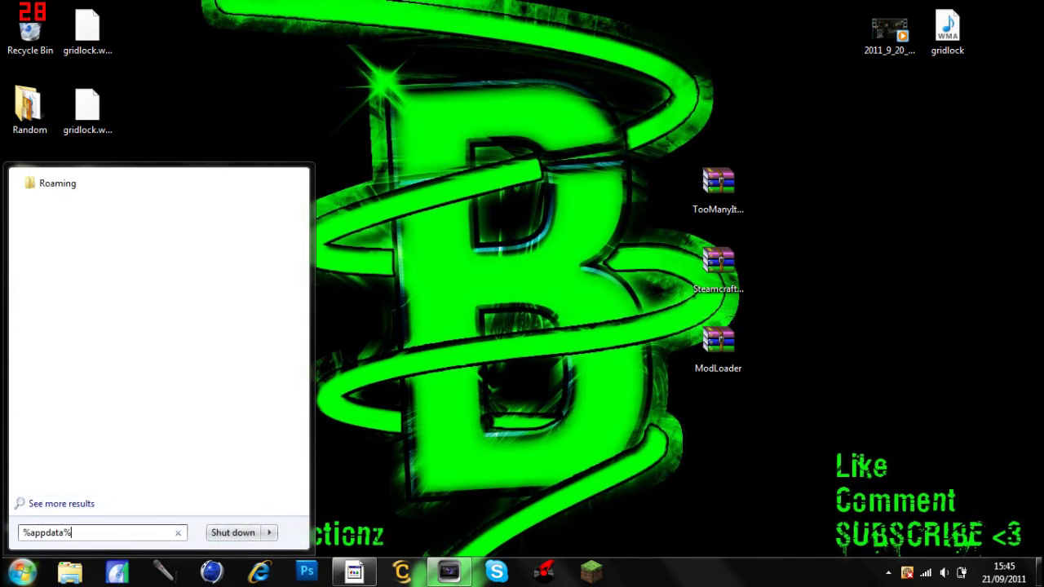
{"action": "key", "text": "Return"}
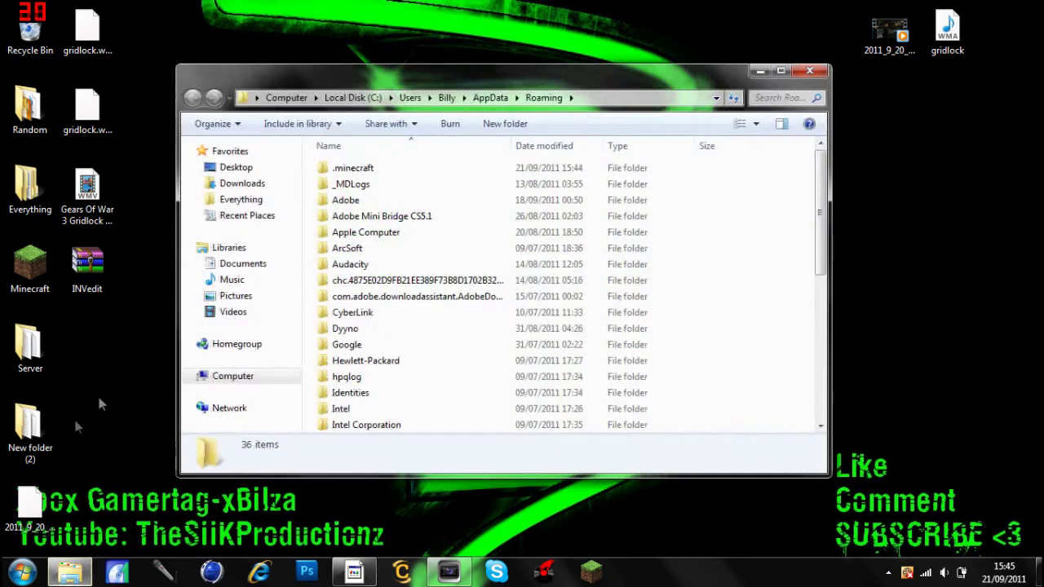
Go into .minecraft\bin and bring up the actions for minecraft.jar
{"action": "double_click", "coordinate": [364, 173]}
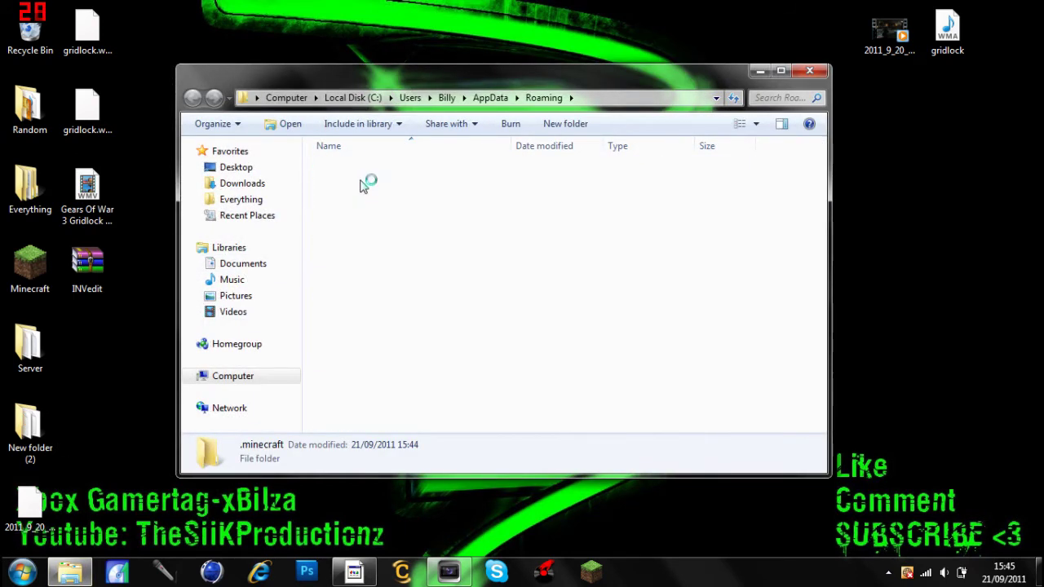
{"action": "double_click", "coordinate": [363, 173]}
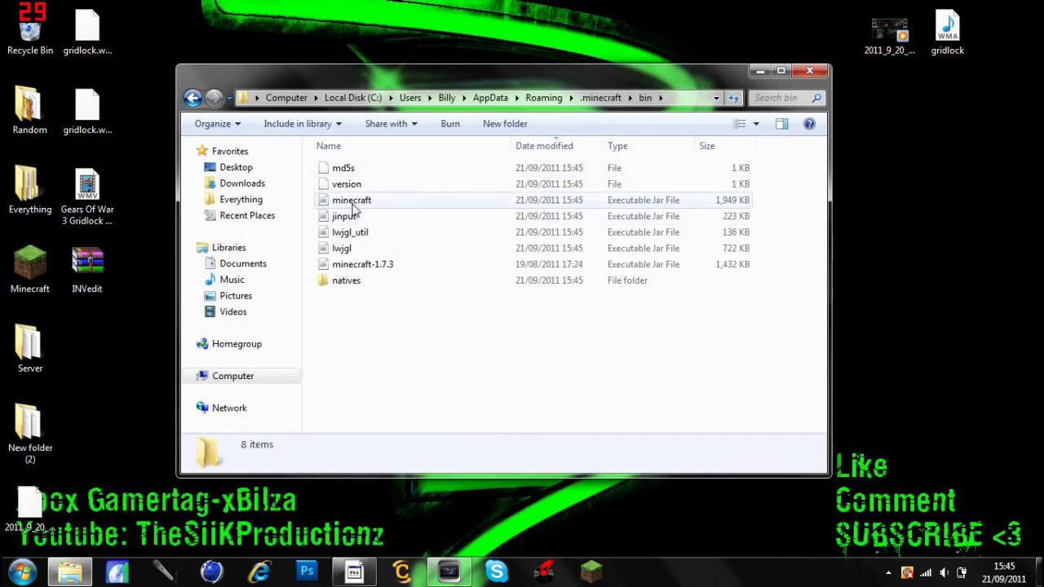
{"action": "left_click", "coordinate": [355, 204]}
{"action": "right_click", "coordinate": [354, 206]}
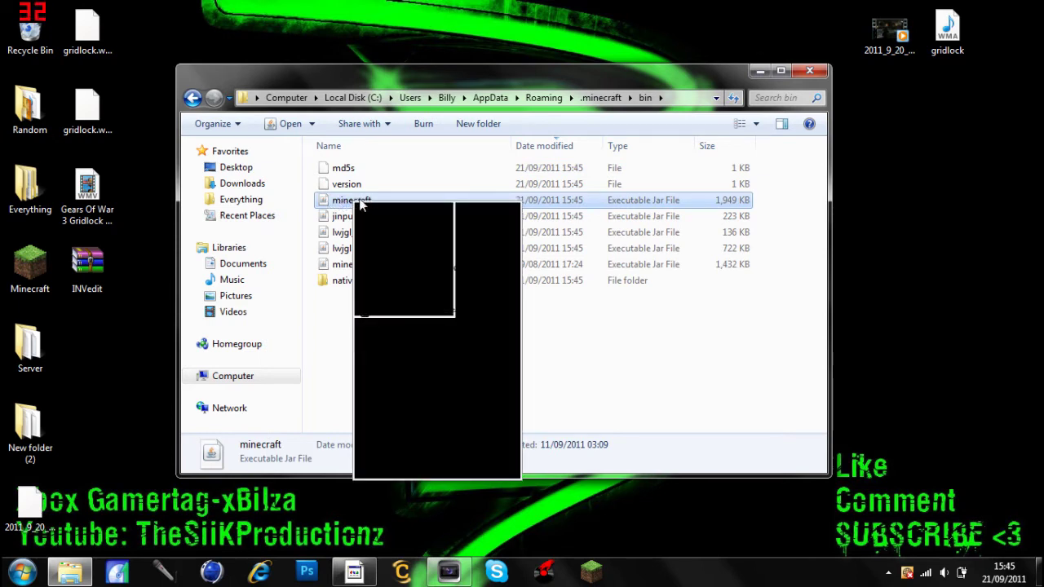
Open minecraft.jar in WinRAR, dismiss the licence reminder, and dock it to the left half
{"action": "mouse_move", "coordinate": [441, 234]}
{"action": "left_click", "coordinate": [556, 240]}
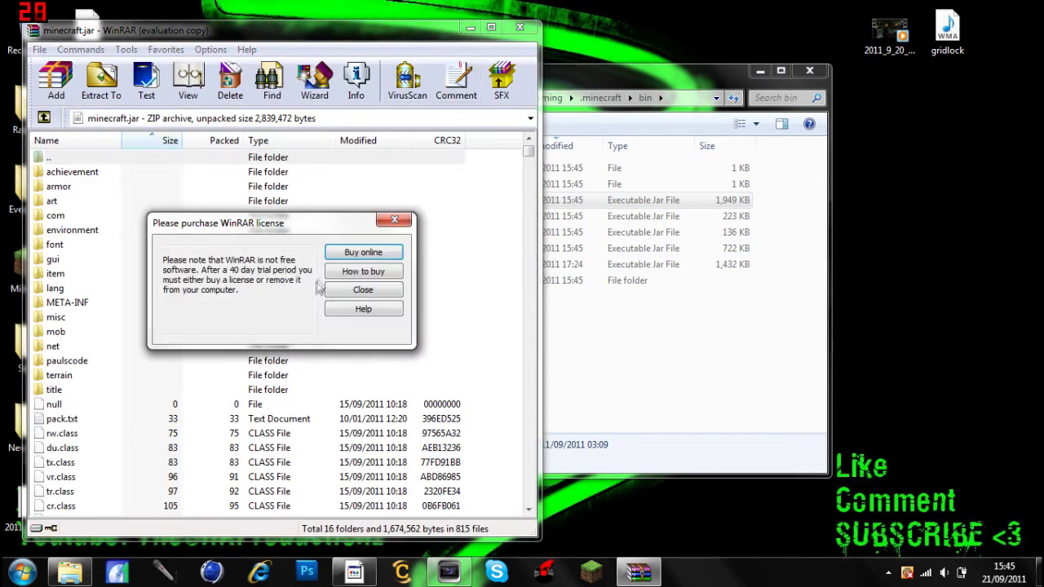
{"action": "left_click", "coordinate": [352, 291]}
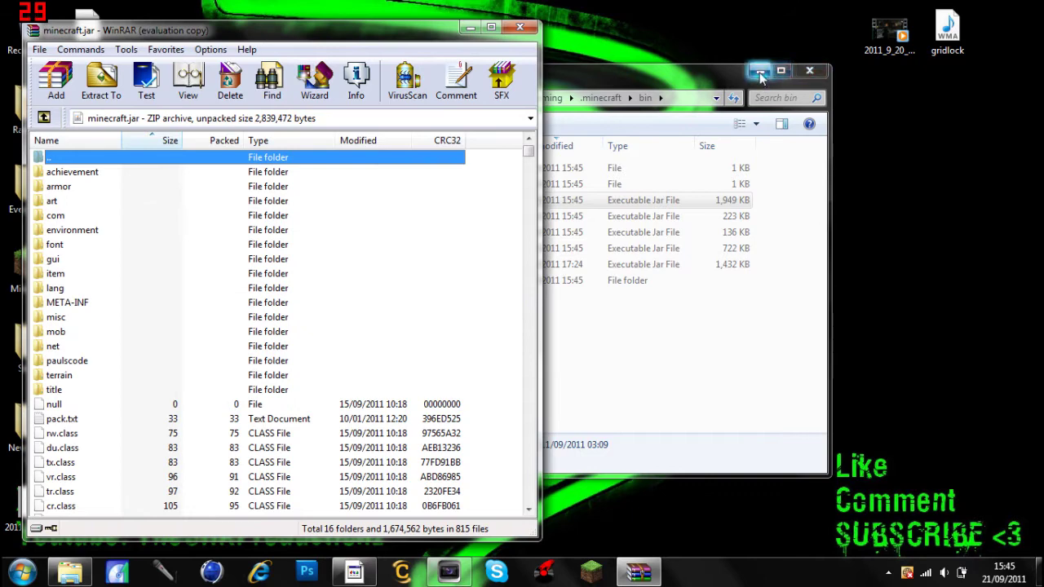
{"action": "left_click", "coordinate": [760, 71]}
{"action": "left_click_drag", "start_coordinate": [412, 31], "coordinate": [1, 24]}
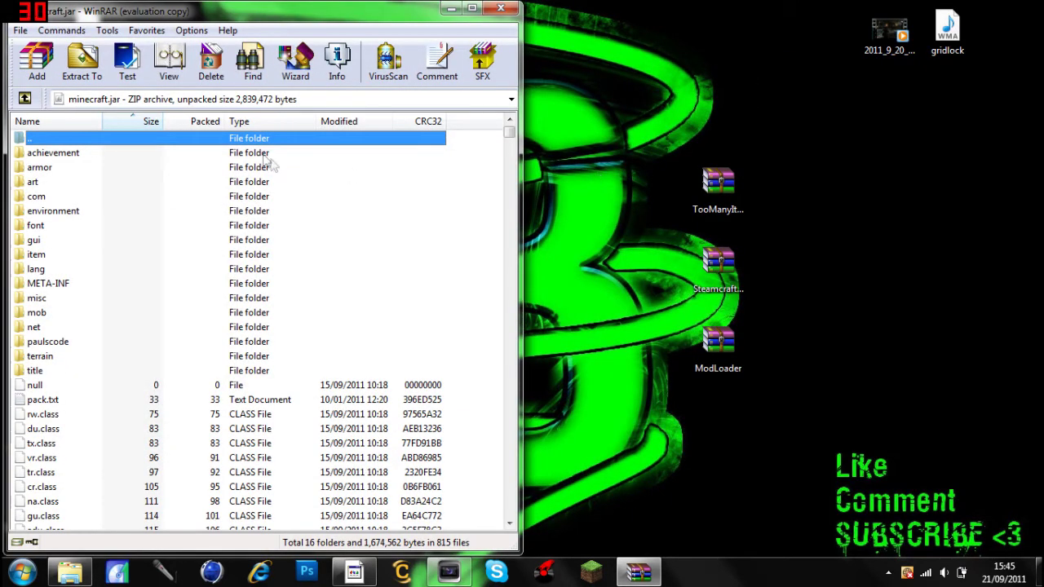
Delete the META-INF folder from minecraft.jar and confirm the deletion
{"action": "left_click", "coordinate": [49, 285]}
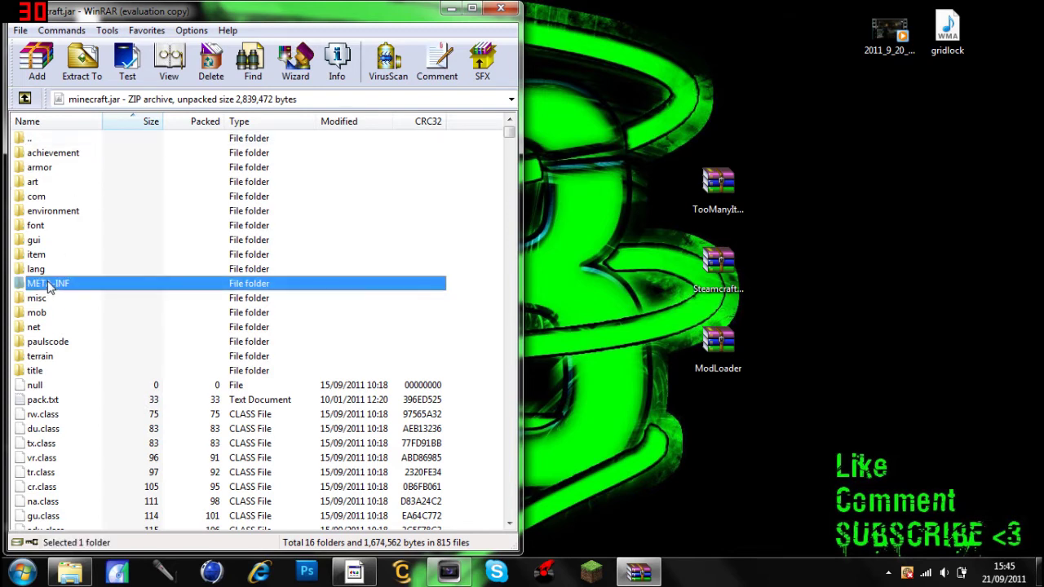
{"action": "key", "text": "Delete"}
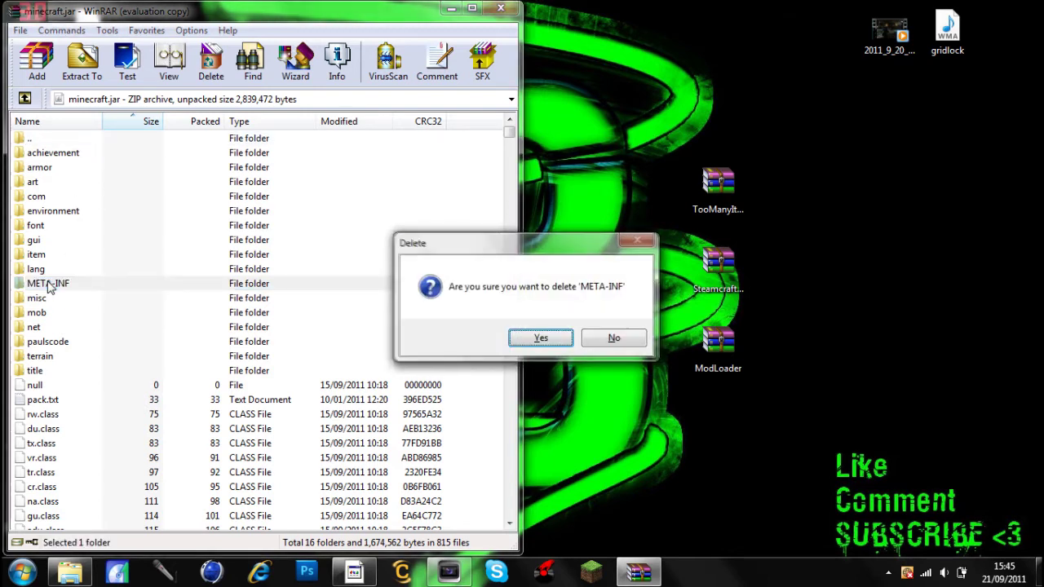
{"action": "key", "text": "Return"}
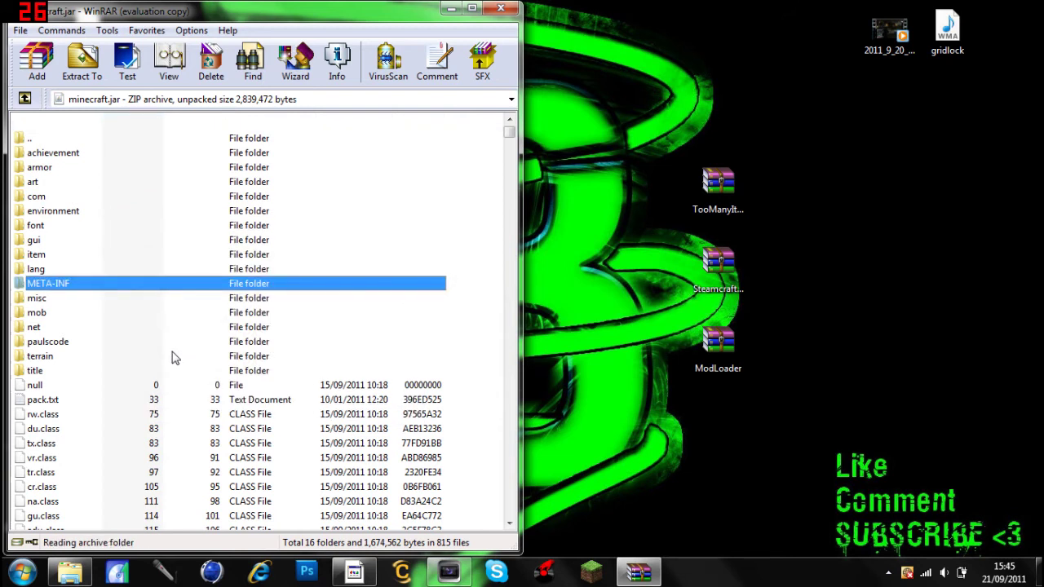
{"action": "left_click", "coordinate": [559, 268]}
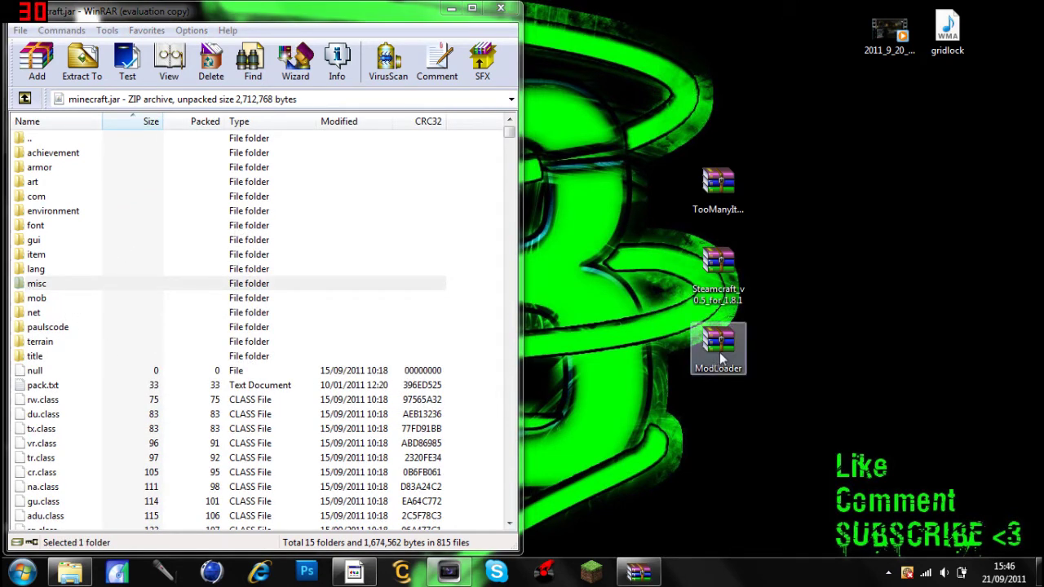
Open ModLoader.zip in WinRAR, dismiss the licence reminder, and dock it to the right half
{"action": "left_click", "coordinate": [722, 342]}
{"action": "double_click", "coordinate": [721, 341]}
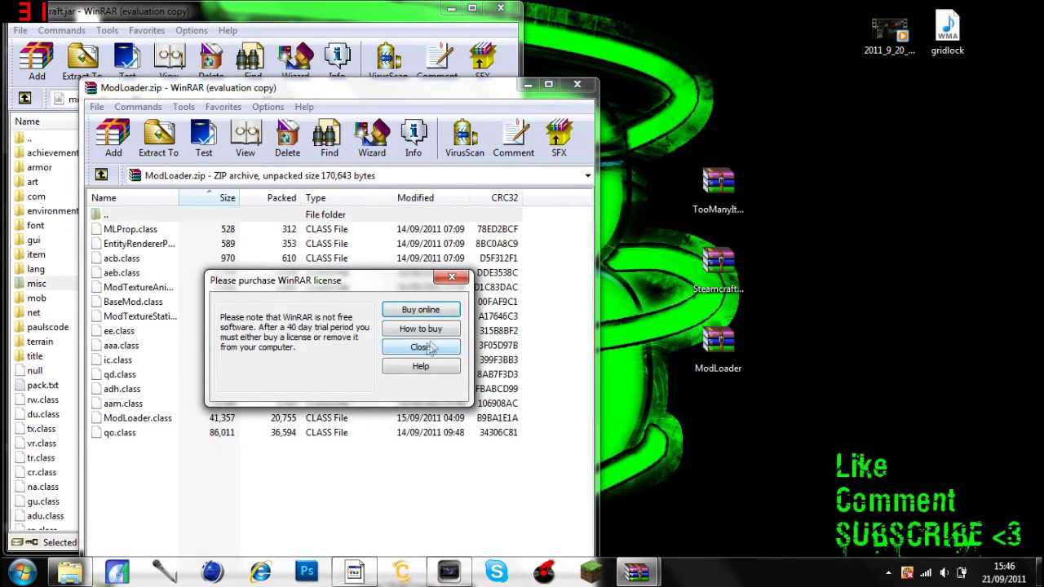
{"action": "left_click", "coordinate": [423, 351]}
{"action": "left_click_drag", "start_coordinate": [461, 88], "coordinate": [1043, 48]}
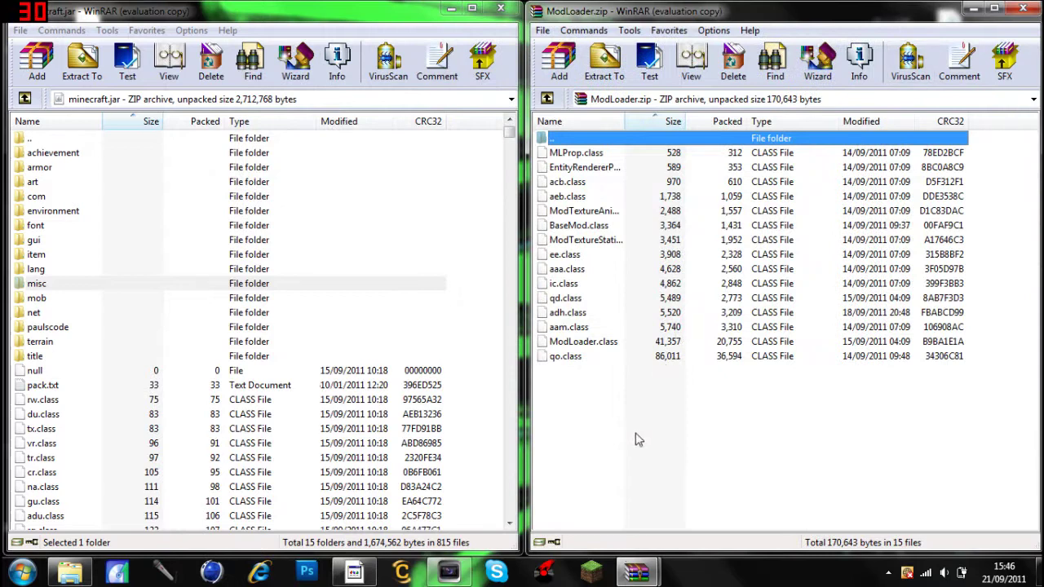
Copy all ModLoader files into minecraft.jar, confirm, and close the ModLoader archive
{"action": "mouse_move", "coordinate": [638, 438]}
{"action": "left_mouse_down"}
{"action": "mouse_move", "coordinate": [605, 153]}
{"action": "mouse_move", "coordinate": [257, 417]}
{"action": "left_mouse_up"}
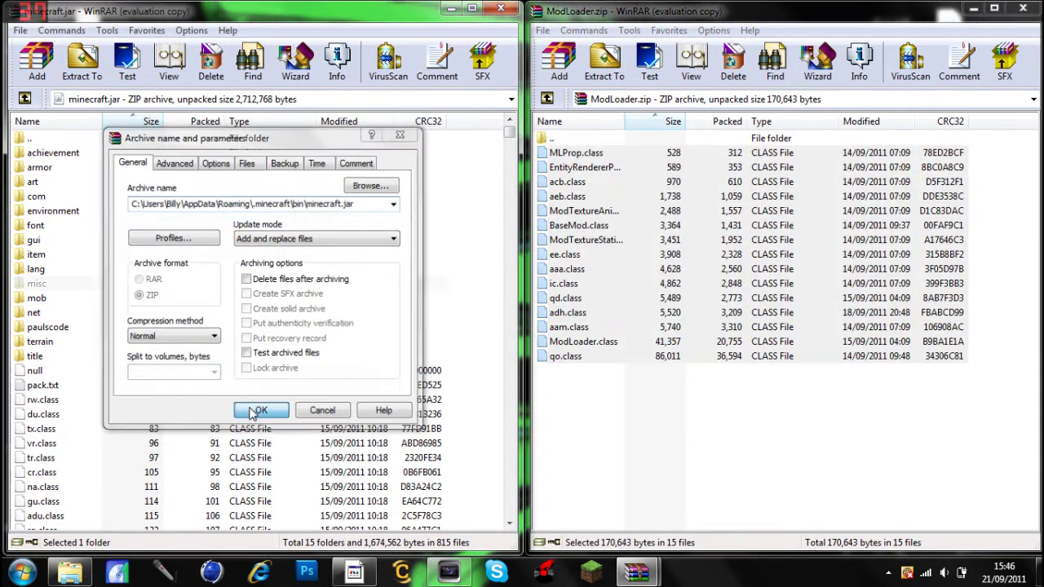
{"action": "left_click", "coordinate": [258, 410]}
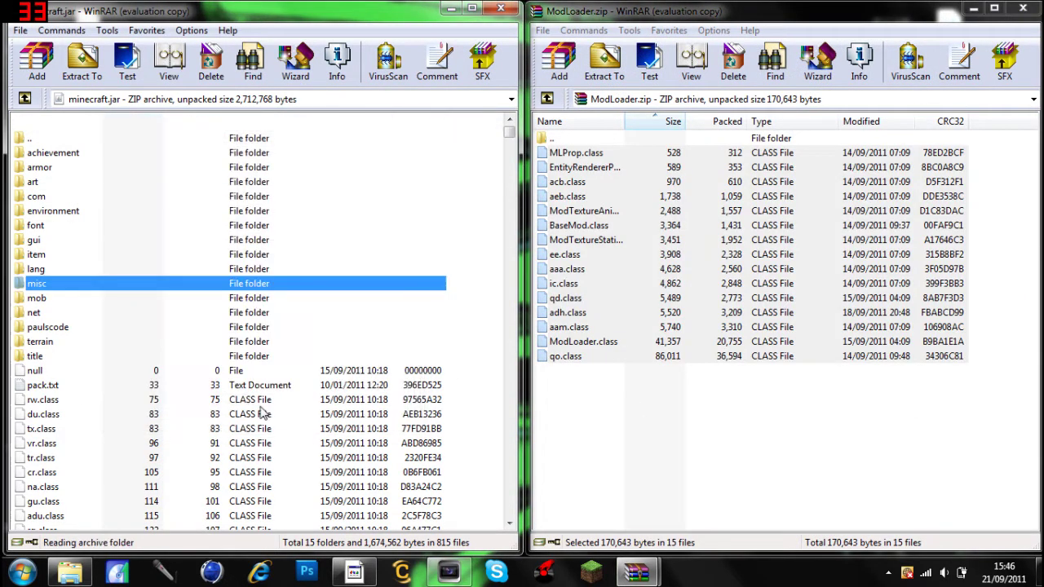
{"action": "left_click", "coordinate": [1026, 8]}
{"action": "left_click_drag", "start_coordinate": [730, 347], "coordinate": [1003, 204]}
{"action": "double_click", "coordinate": [725, 265]}
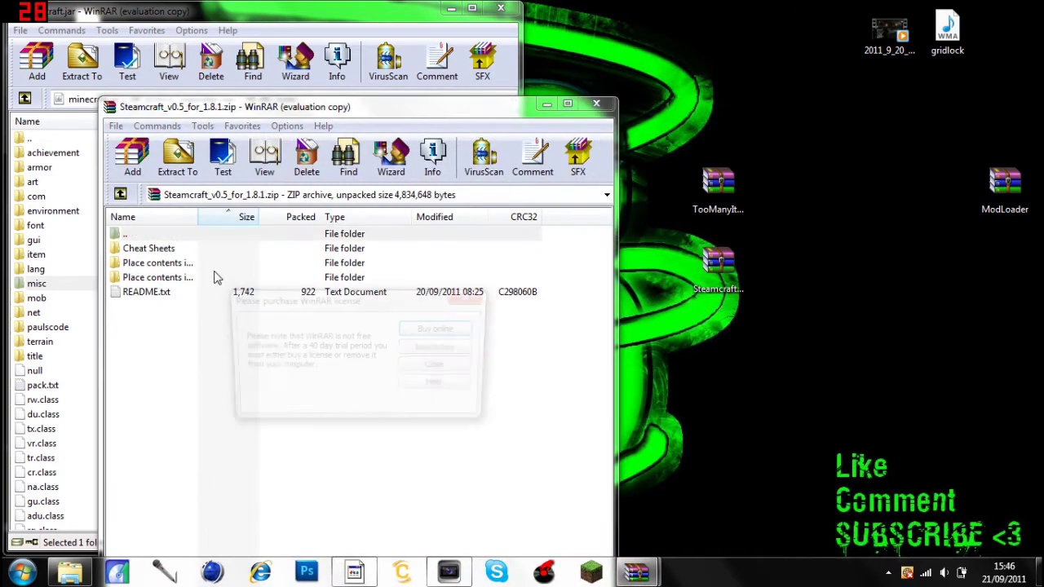
{"action": "left_click", "coordinate": [432, 369]}
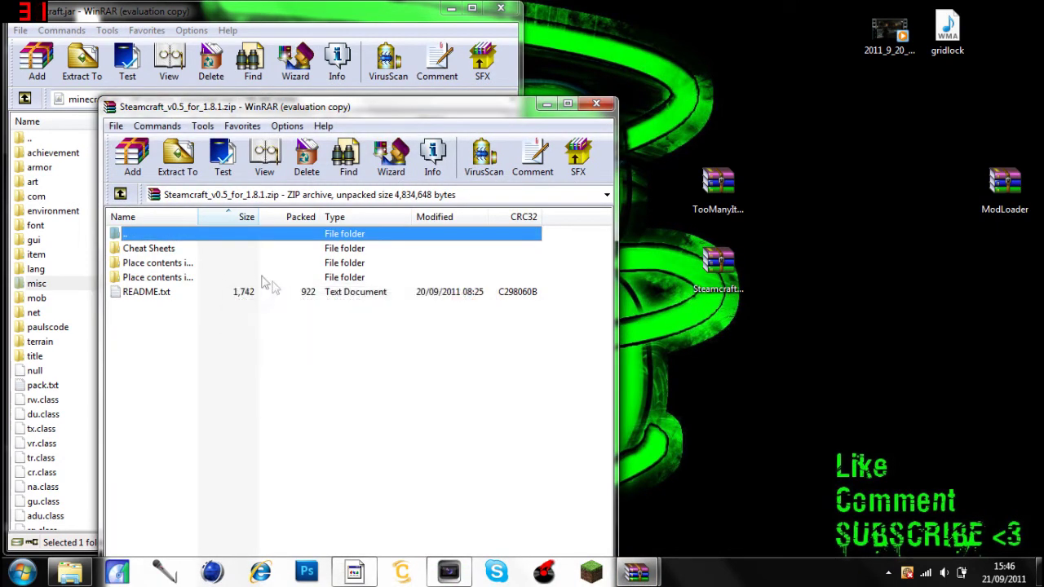
{"action": "left_click", "coordinate": [137, 253]}
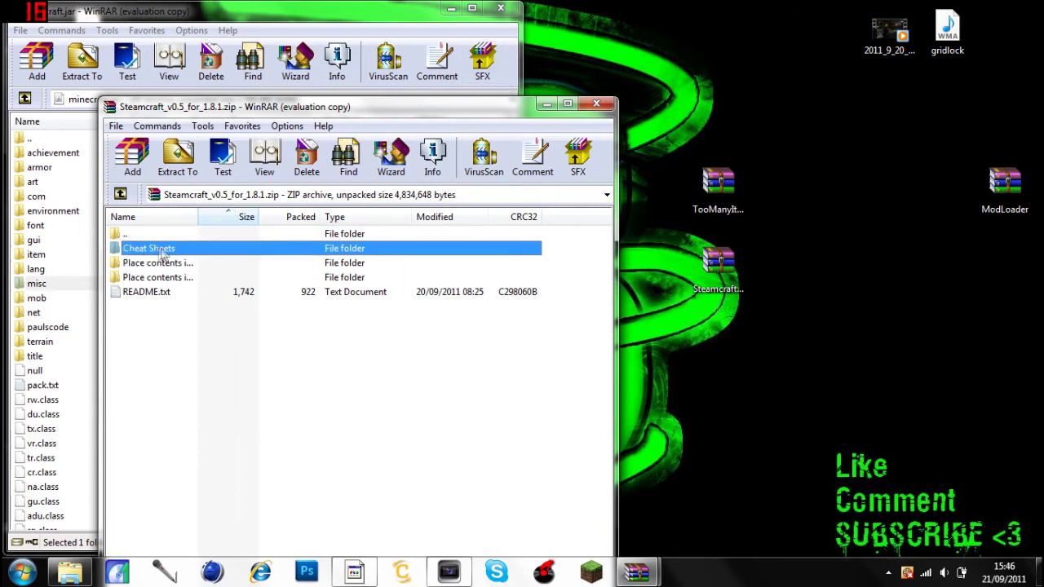
{"action": "left_click_drag", "start_coordinate": [158, 253], "coordinate": [211, 253]}
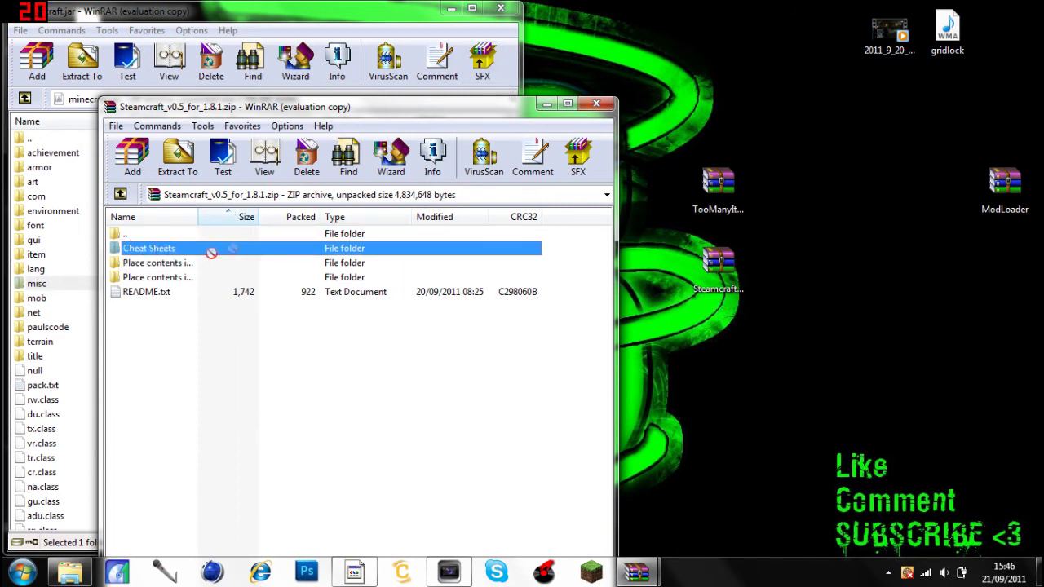
{"action": "left_click", "coordinate": [187, 368]}
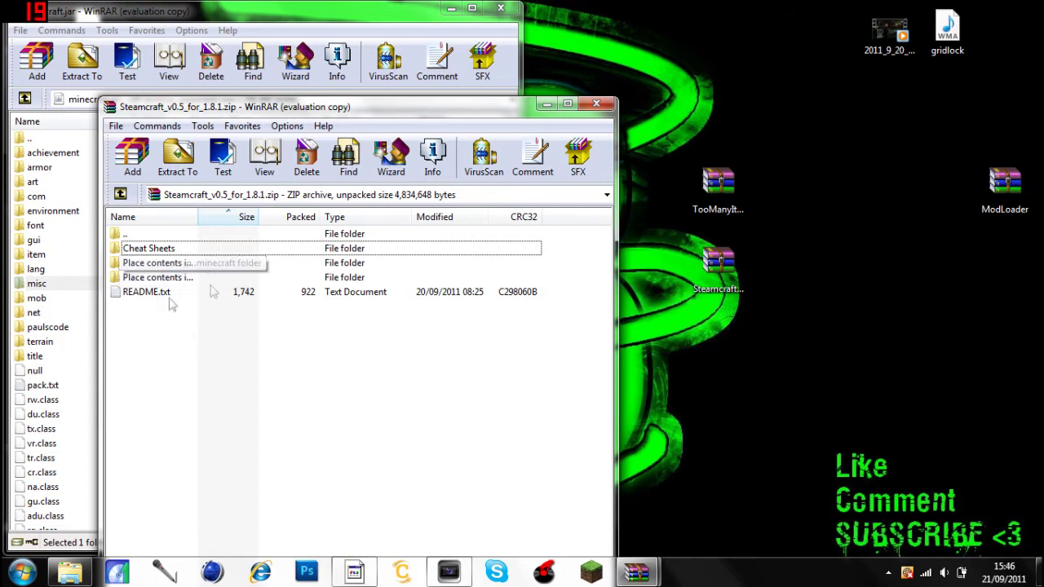
{"action": "left_click", "coordinate": [169, 264]}
{"action": "double_click", "coordinate": [169, 265]}
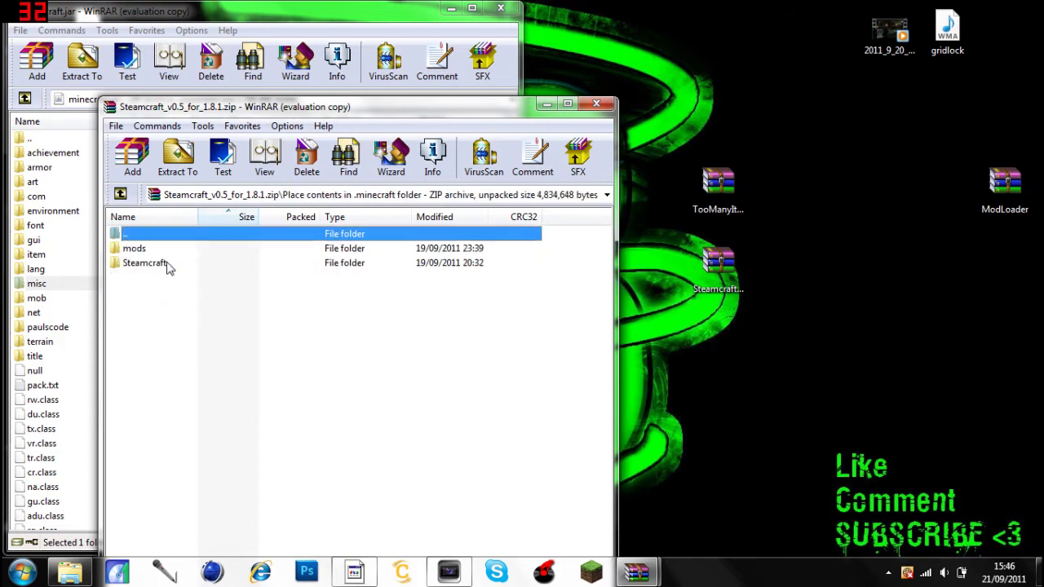
{"action": "left_click", "coordinate": [120, 194]}
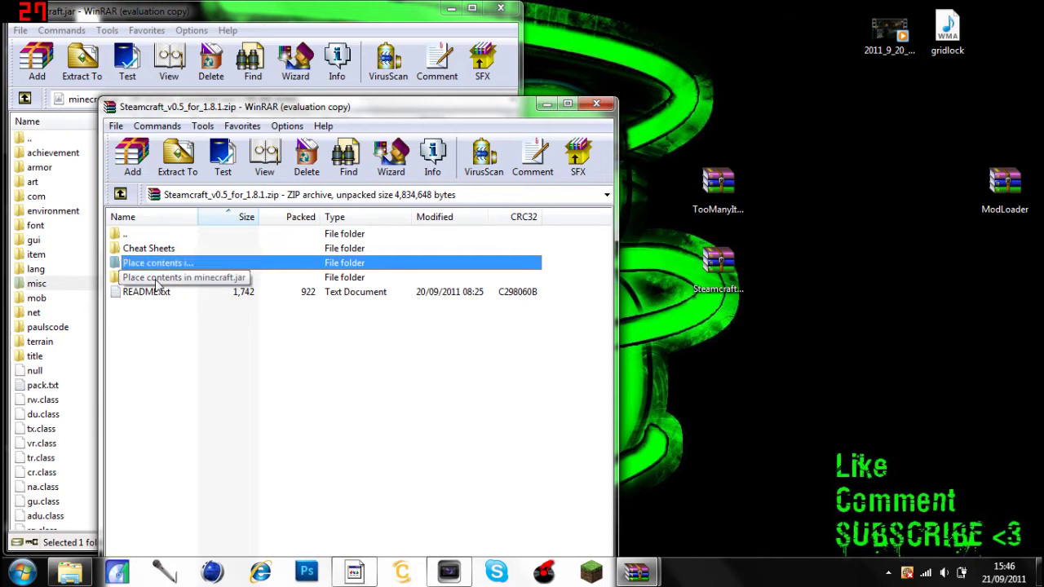
Add the title folder and aeb, adx, ef class files from 'Place contents in minecraft.jar' into minecraft.jar
{"action": "double_click", "coordinate": [157, 283]}
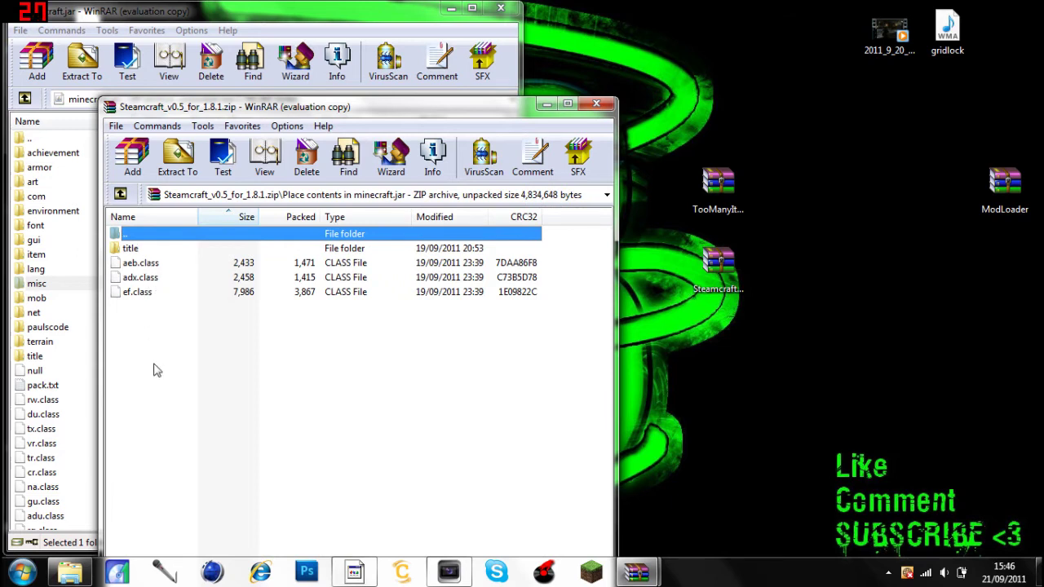
{"action": "mouse_move", "coordinate": [155, 353]}
{"action": "left_mouse_down"}
{"action": "mouse_move", "coordinate": [168, 259]}
{"action": "mouse_move", "coordinate": [55, 406]}
{"action": "left_mouse_up"}
{"action": "left_click", "coordinate": [260, 411]}
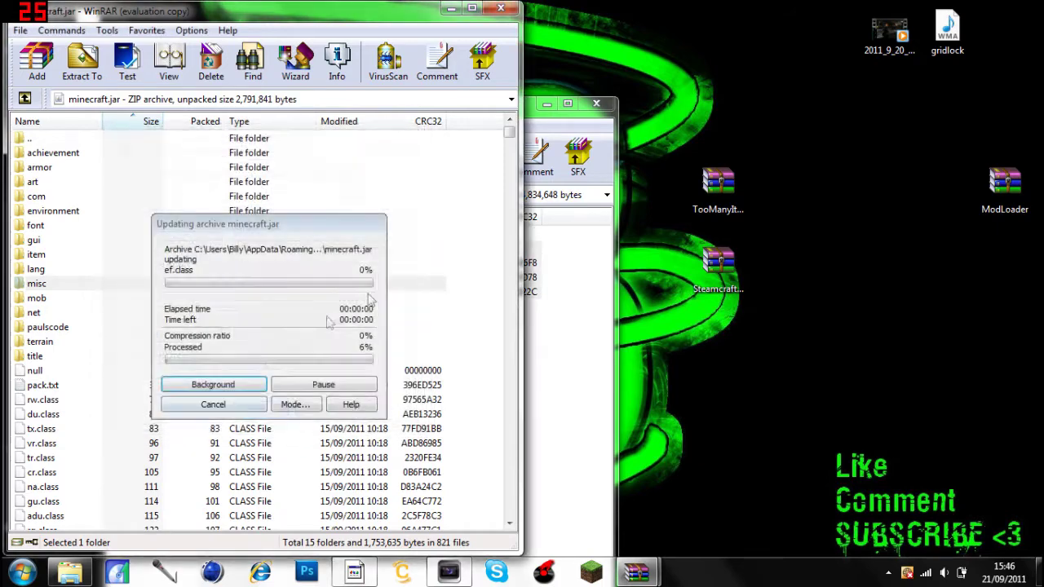
{"action": "left_click", "coordinate": [538, 120]}
{"action": "left_click_drag", "start_coordinate": [538, 121], "coordinate": [946, 61]}
{"action": "mouse_move", "coordinate": [723, 72]}
{"action": "left_mouse_down"}
{"action": "mouse_move", "coordinate": [577, 296]}
{"action": "mouse_move", "coordinate": [524, 411]}
{"action": "left_mouse_up"}
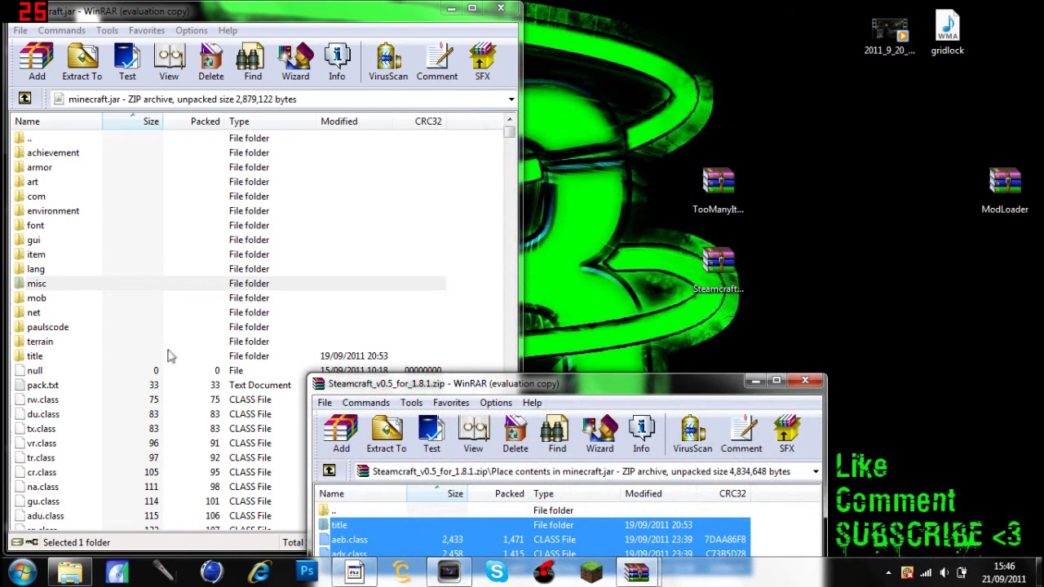
Briefly open and close TooManyItems.zip, then dock the Steamcraft archive on the right half
{"action": "left_click", "coordinate": [734, 186]}
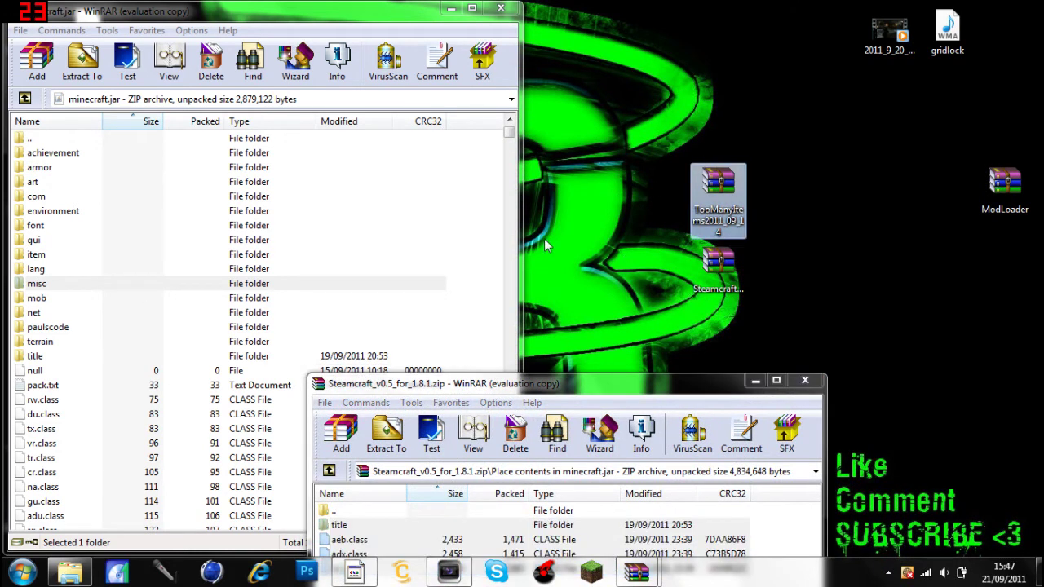
{"action": "double_click", "coordinate": [718, 186]}
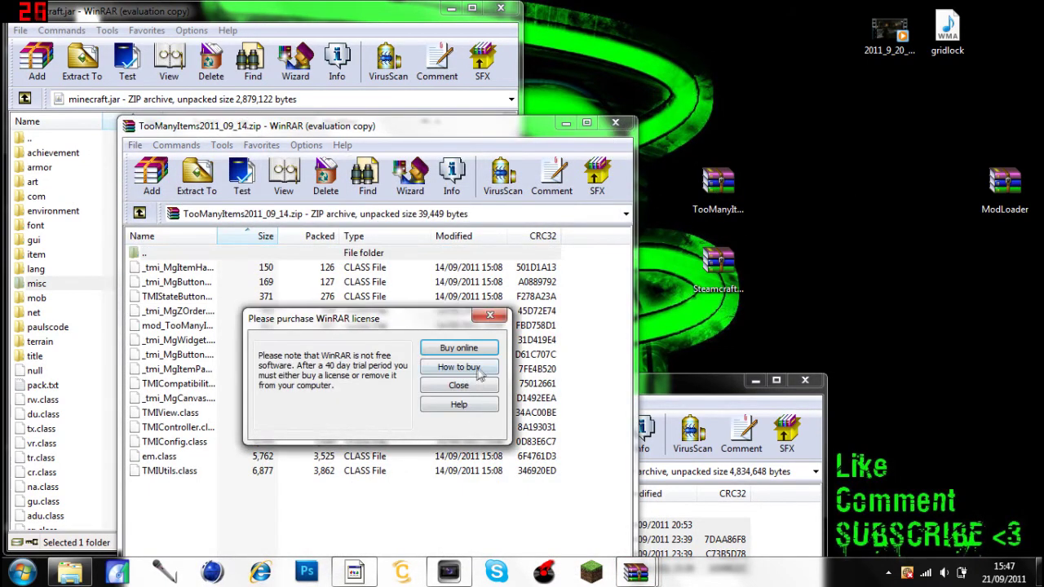
{"action": "left_click", "coordinate": [475, 385]}
{"action": "left_click", "coordinate": [615, 122]}
{"action": "mouse_move", "coordinate": [611, 369]}
{"action": "left_mouse_down"}
{"action": "mouse_move", "coordinate": [664, 225]}
{"action": "mouse_move", "coordinate": [1040, 212]}
{"action": "left_mouse_up"}
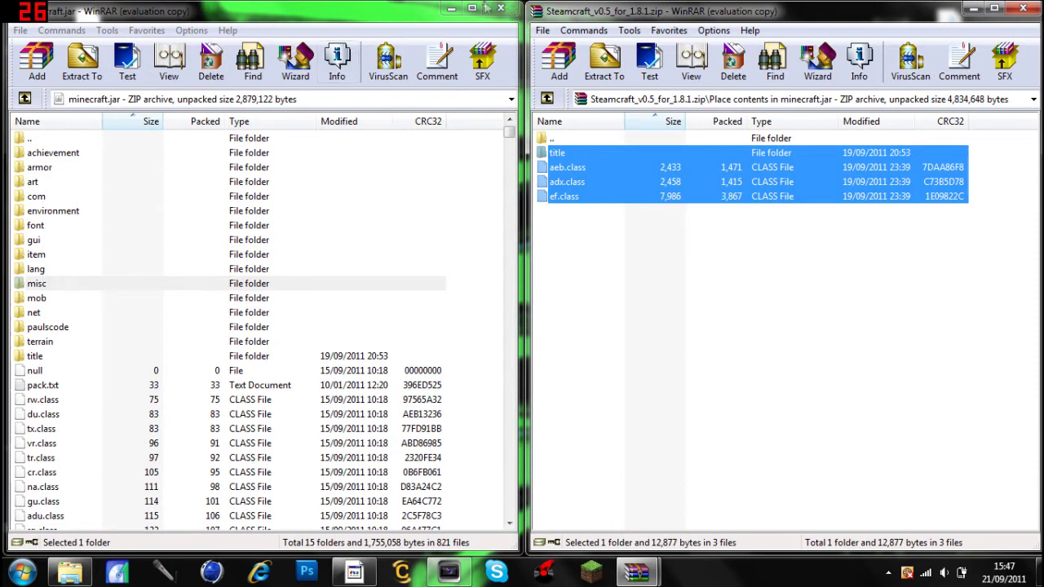
Close minecraft.jar and open a file browser at .minecraft, docked on the left half
{"action": "left_click", "coordinate": [505, 10]}
{"action": "left_click", "coordinate": [70, 572]}
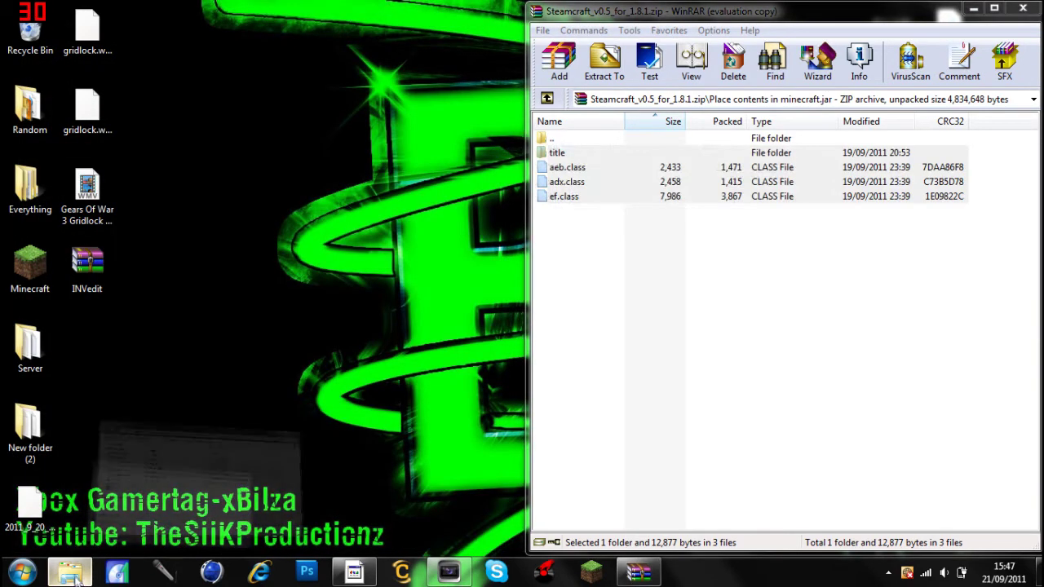
{"action": "left_click_drag", "start_coordinate": [412, 79], "coordinate": [0, 17]}
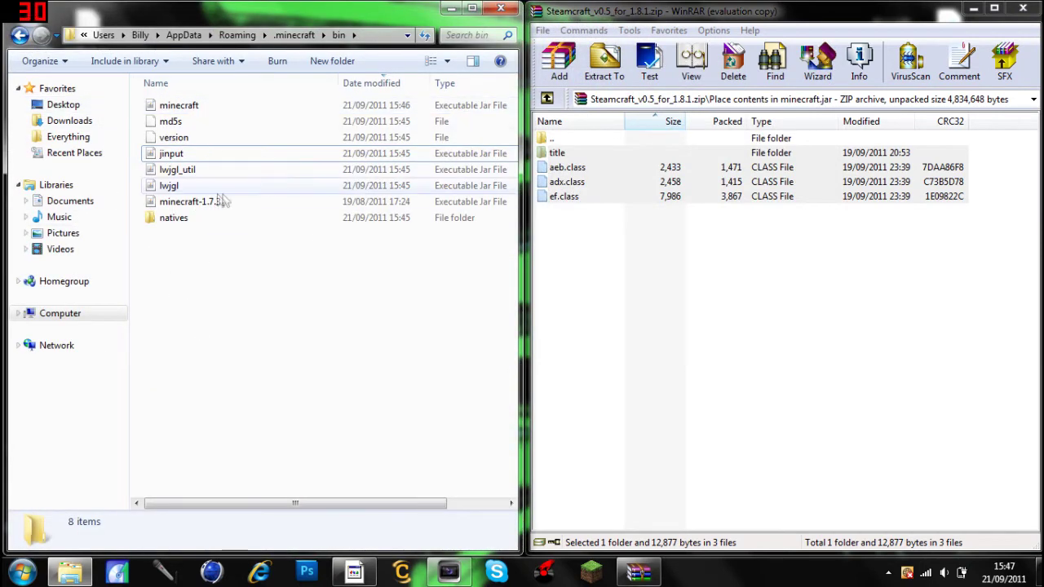
{"action": "left_click", "coordinate": [20, 36]}
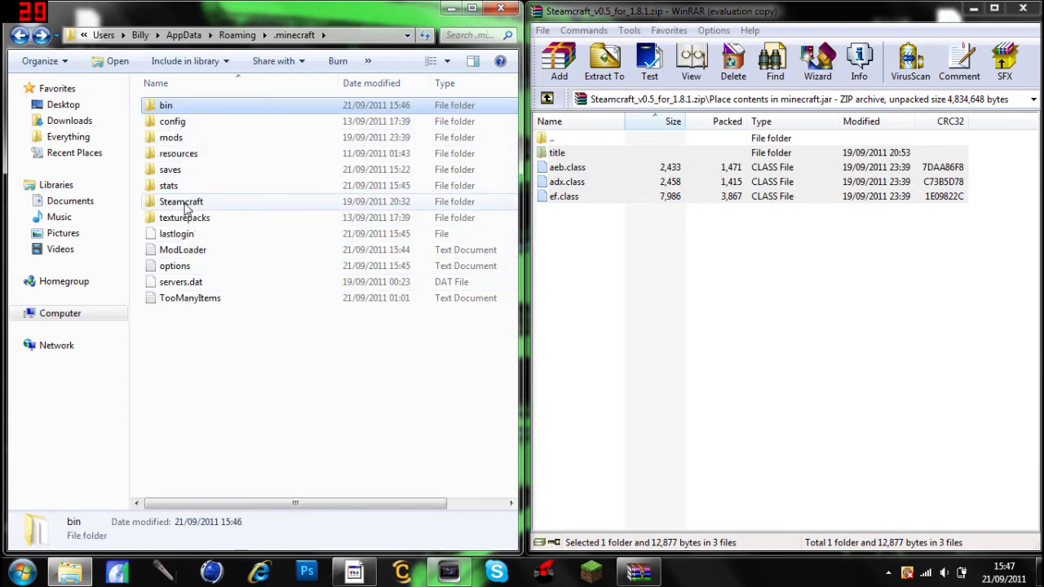
Delete the old Steamcraft and mods folders from .minecraft, confirming each deletion
{"action": "left_click", "coordinate": [184, 204]}
{"action": "key", "text": "Delete"}
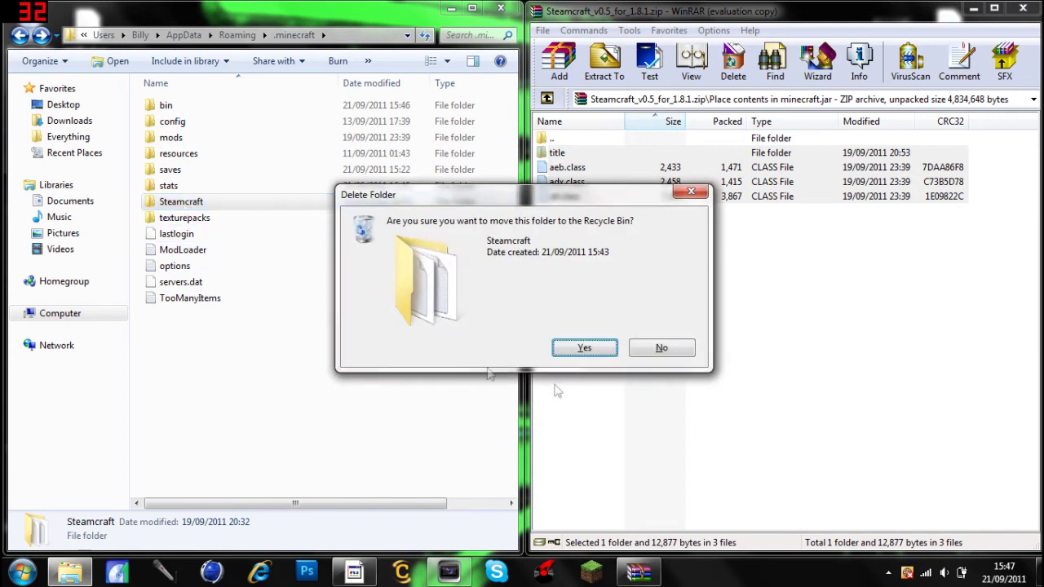
{"action": "key", "text": "Return"}
{"action": "left_click", "coordinate": [189, 138]}
{"action": "key", "text": "Delete"}
{"action": "key", "text": "Return"}
{"action": "left_click", "coordinate": [644, 331]}
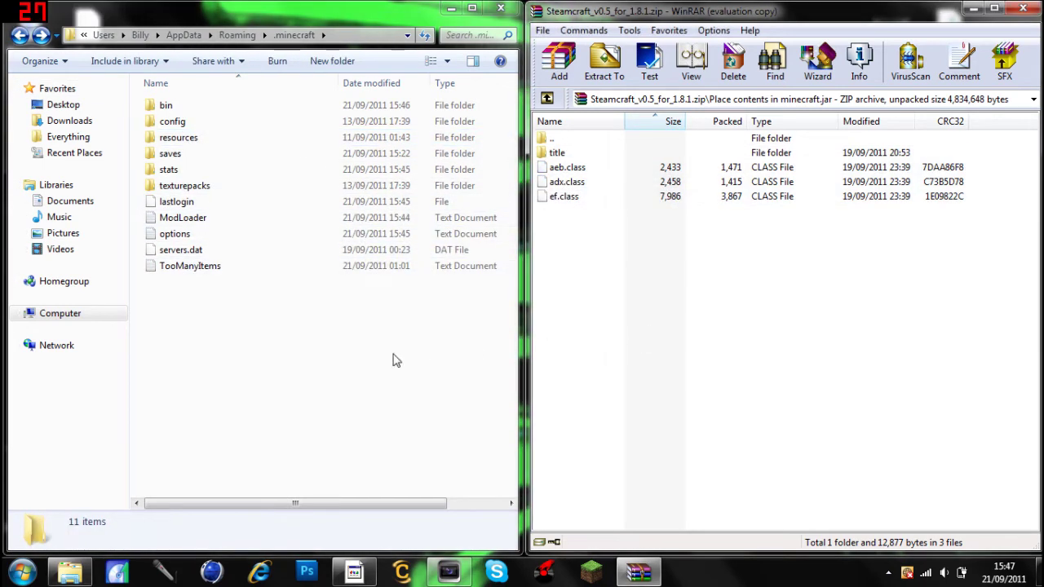
Drag the mods and Steamcraft folders from 'Place contents in .minecraft folder' into .minecraft
{"action": "double_click", "coordinate": [559, 142]}
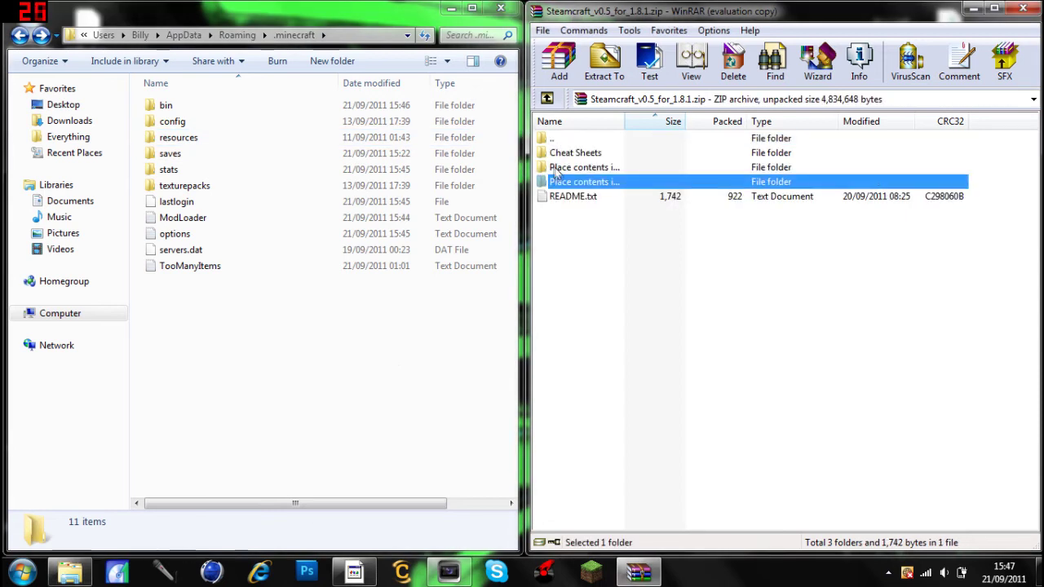
{"action": "double_click", "coordinate": [584, 168]}
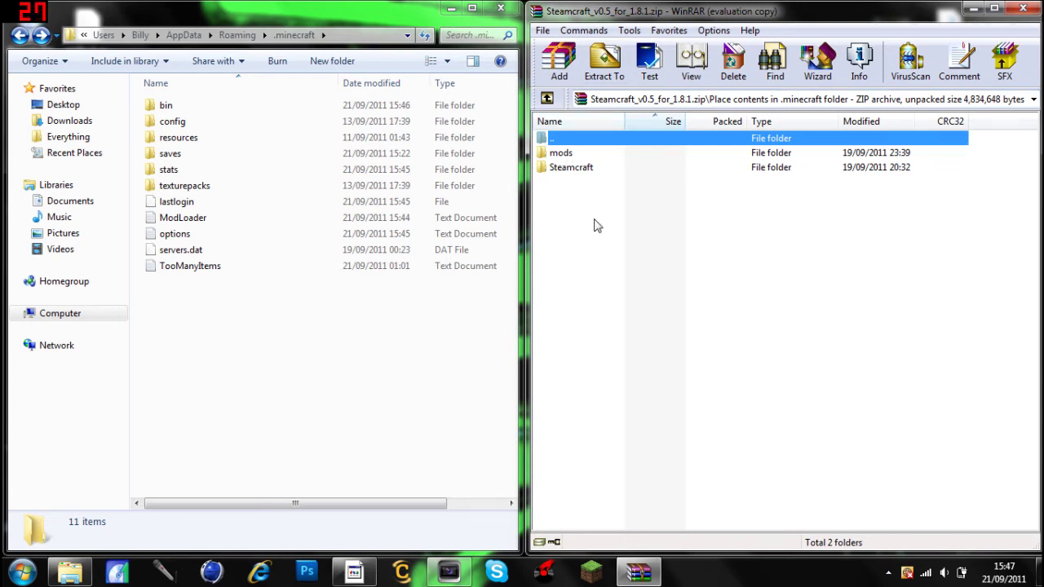
{"action": "mouse_move", "coordinate": [594, 219]}
{"action": "left_mouse_down"}
{"action": "mouse_move", "coordinate": [584, 160]}
{"action": "mouse_move", "coordinate": [277, 379]}
{"action": "left_mouse_up"}
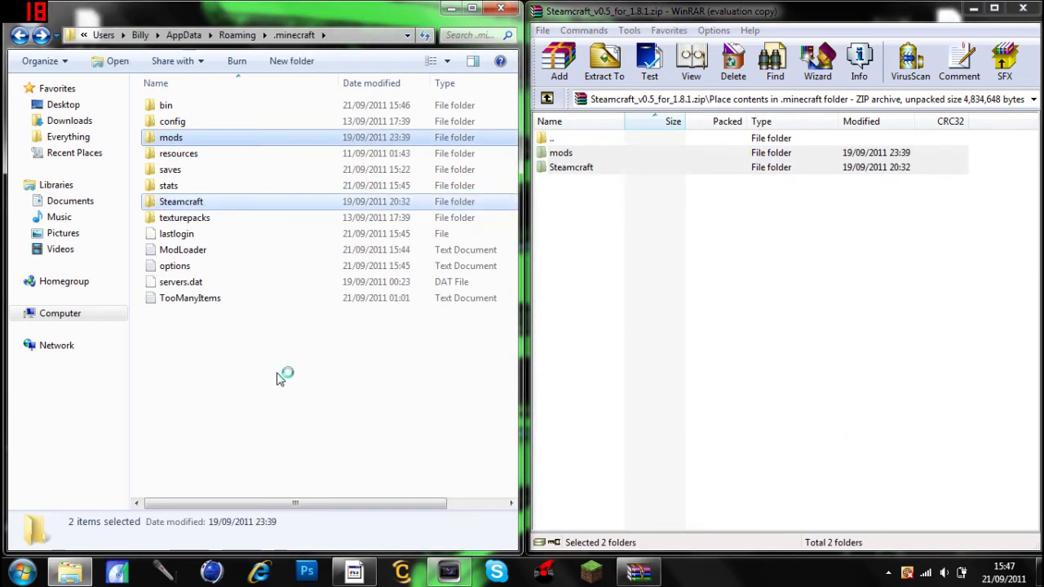
{"action": "left_click", "coordinate": [276, 377]}
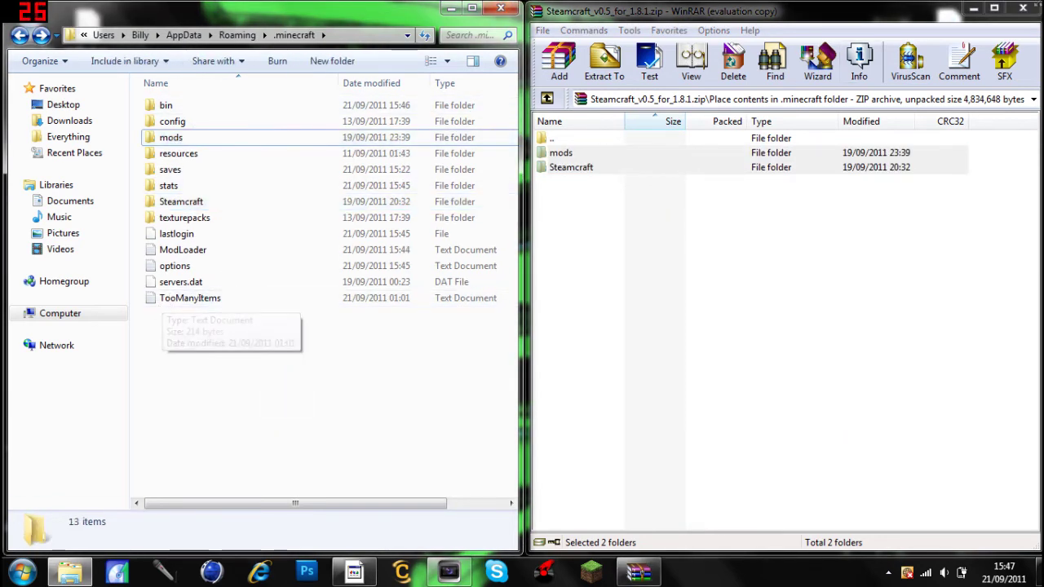
{"action": "left_click", "coordinate": [599, 9]}
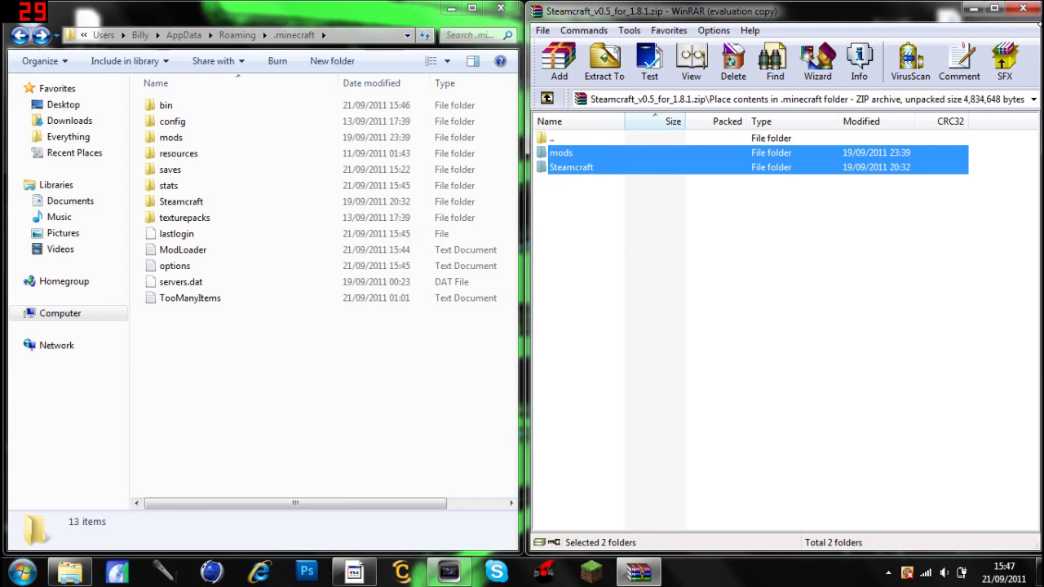
Close the Steamcraft archive and .minecraft browser, then relaunch Minecraft past the security warning
{"action": "left_click", "coordinate": [1022, 9]}
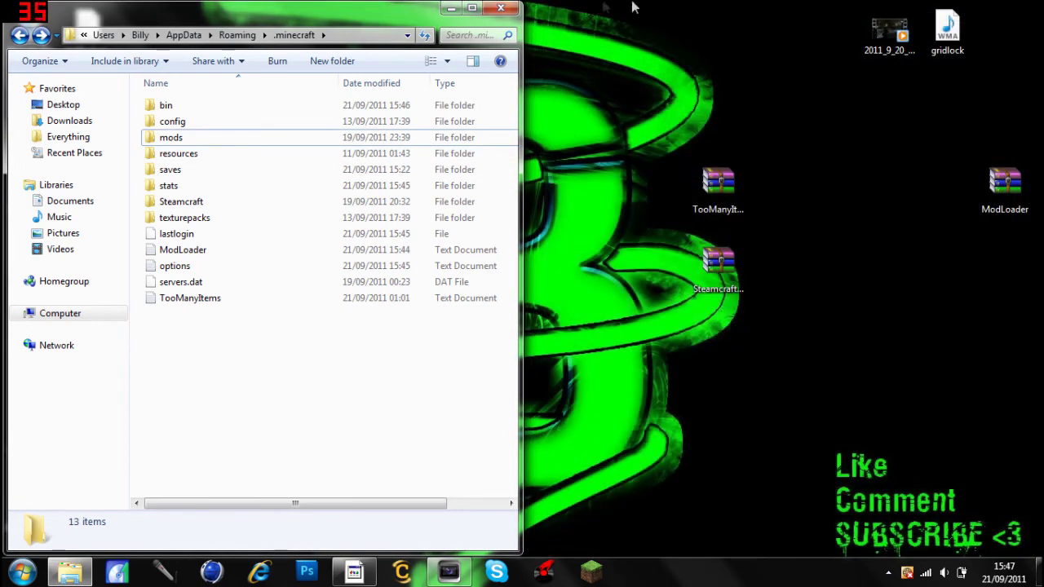
{"action": "left_click", "coordinate": [502, 8]}
{"action": "left_click", "coordinate": [591, 571]}
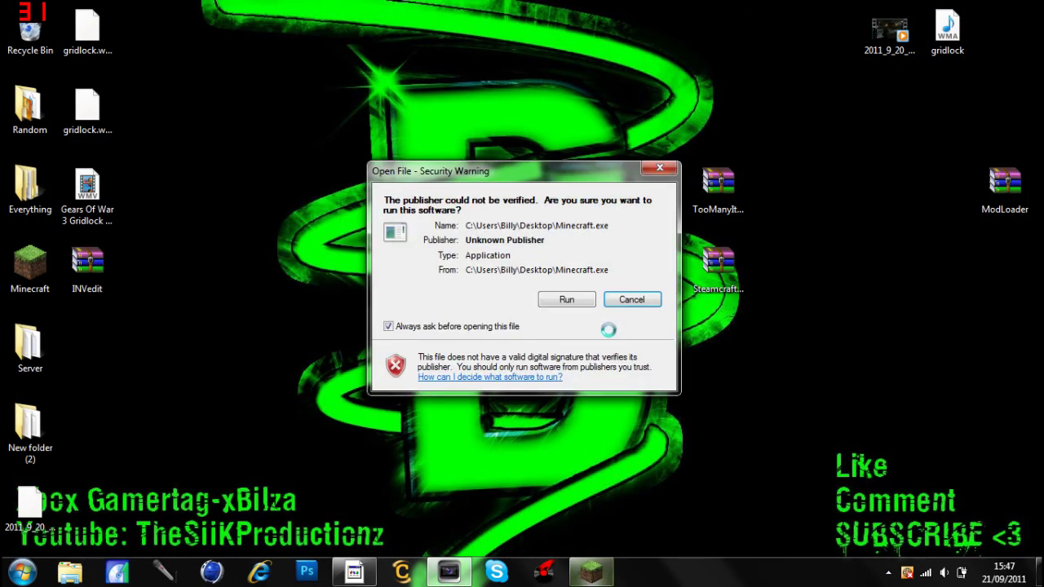
{"action": "left_click", "coordinate": [590, 301]}
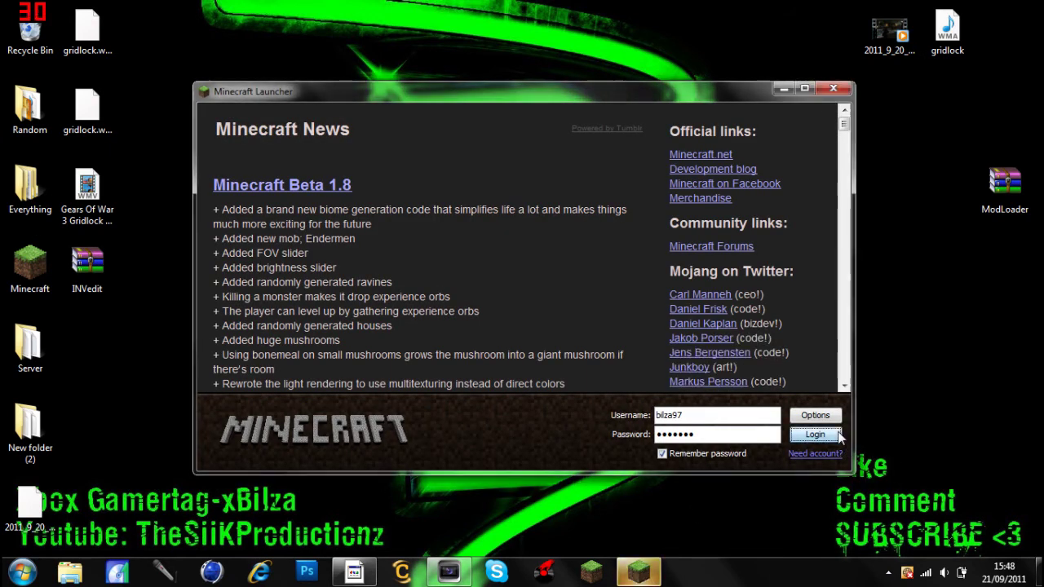
Log in to Minecraft to reach the Beta 1.8.1 + Steamcraft v0.5 title screen
{"action": "left_click", "coordinate": [815, 433]}
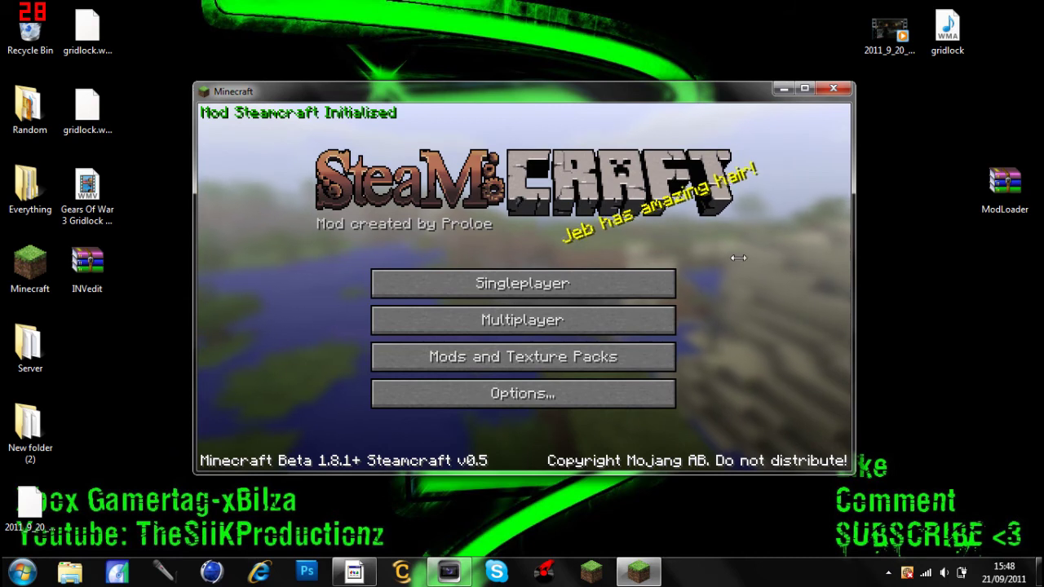
From Singleplayer, create a Survival world named 'New World' and let its terrain generate
{"action": "left_click", "coordinate": [582, 287]}
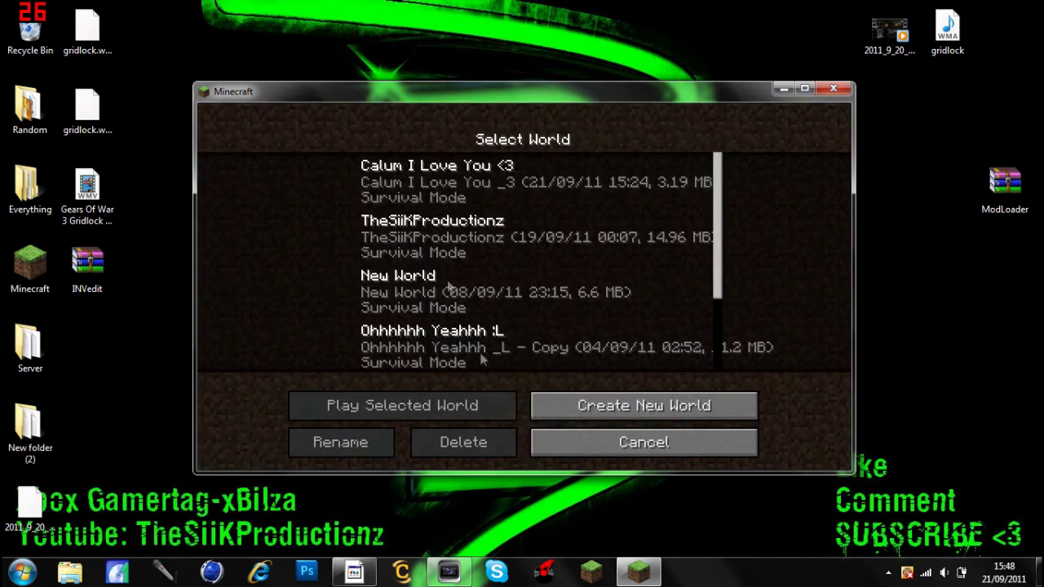
{"action": "left_click", "coordinate": [548, 406]}
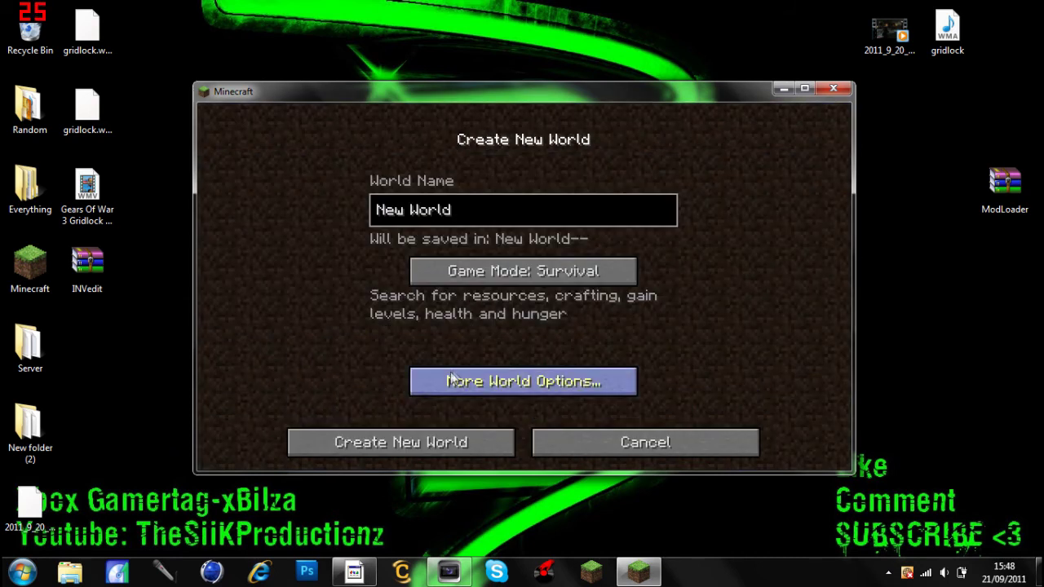
{"action": "left_click", "coordinate": [375, 445]}
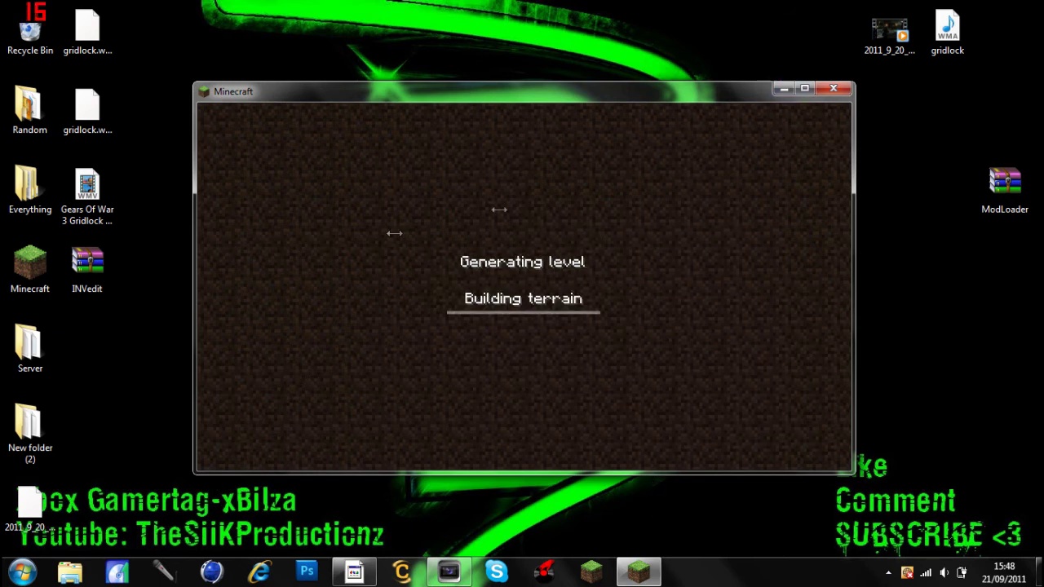